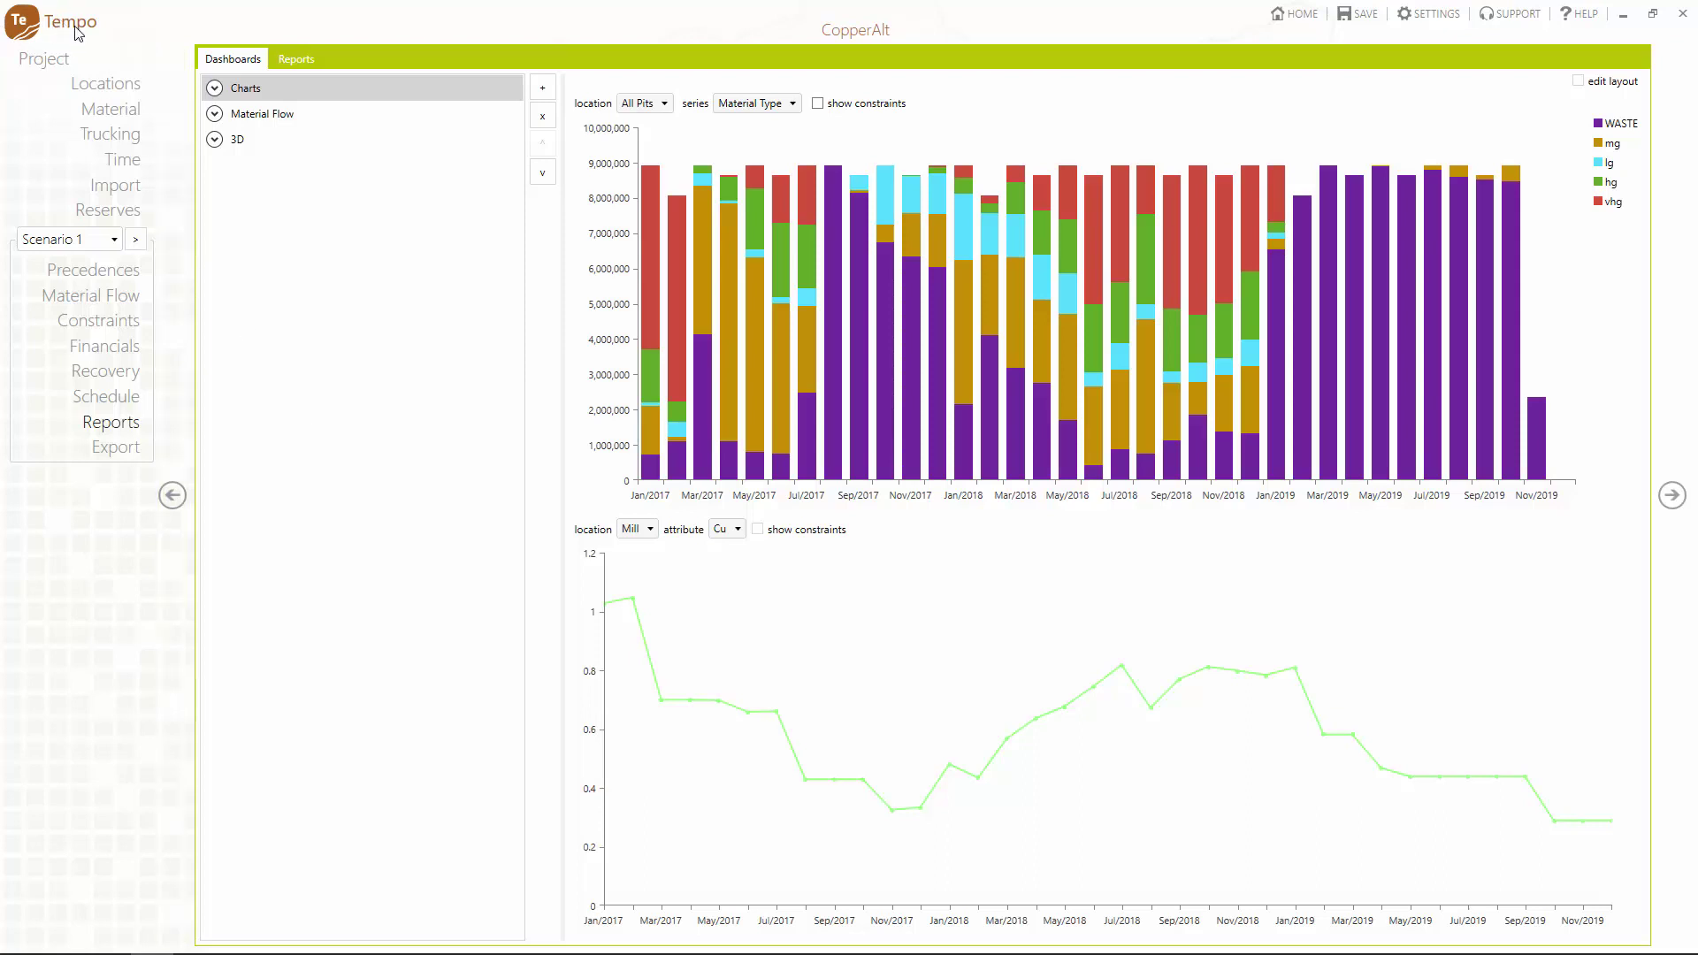
# Step: Show Mill production in the top chart, then view the material flow diagram
pyautogui.click(664, 103)
pyautogui.click(659, 148)
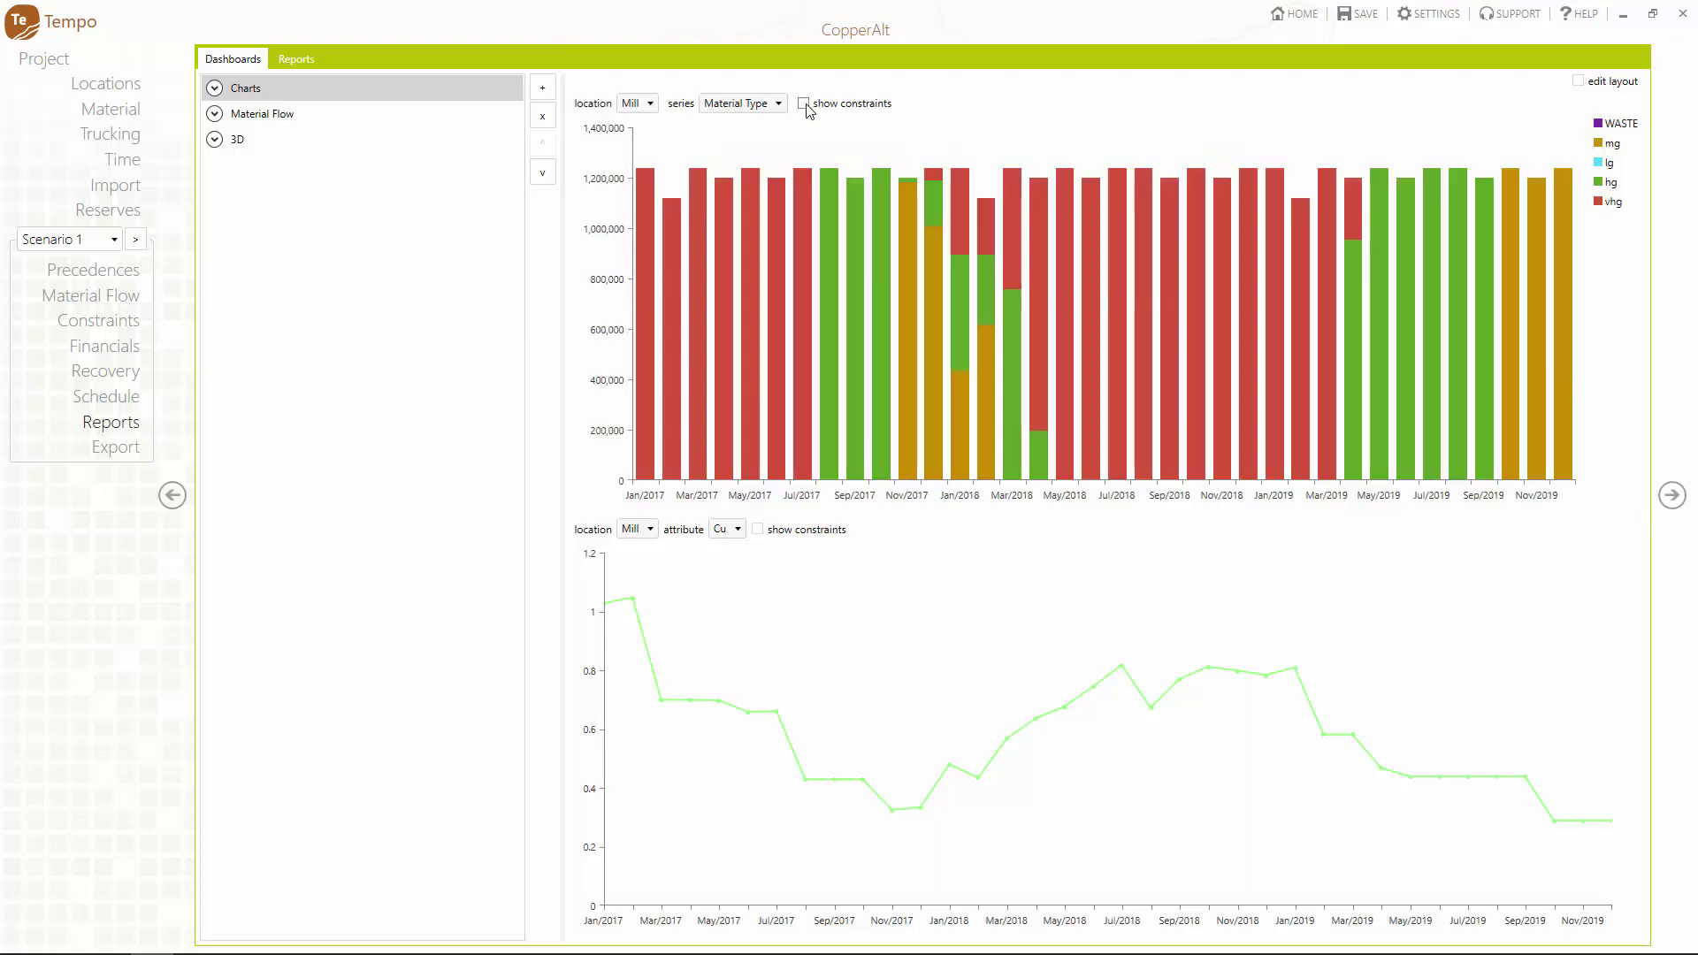
pyautogui.click(334, 114)
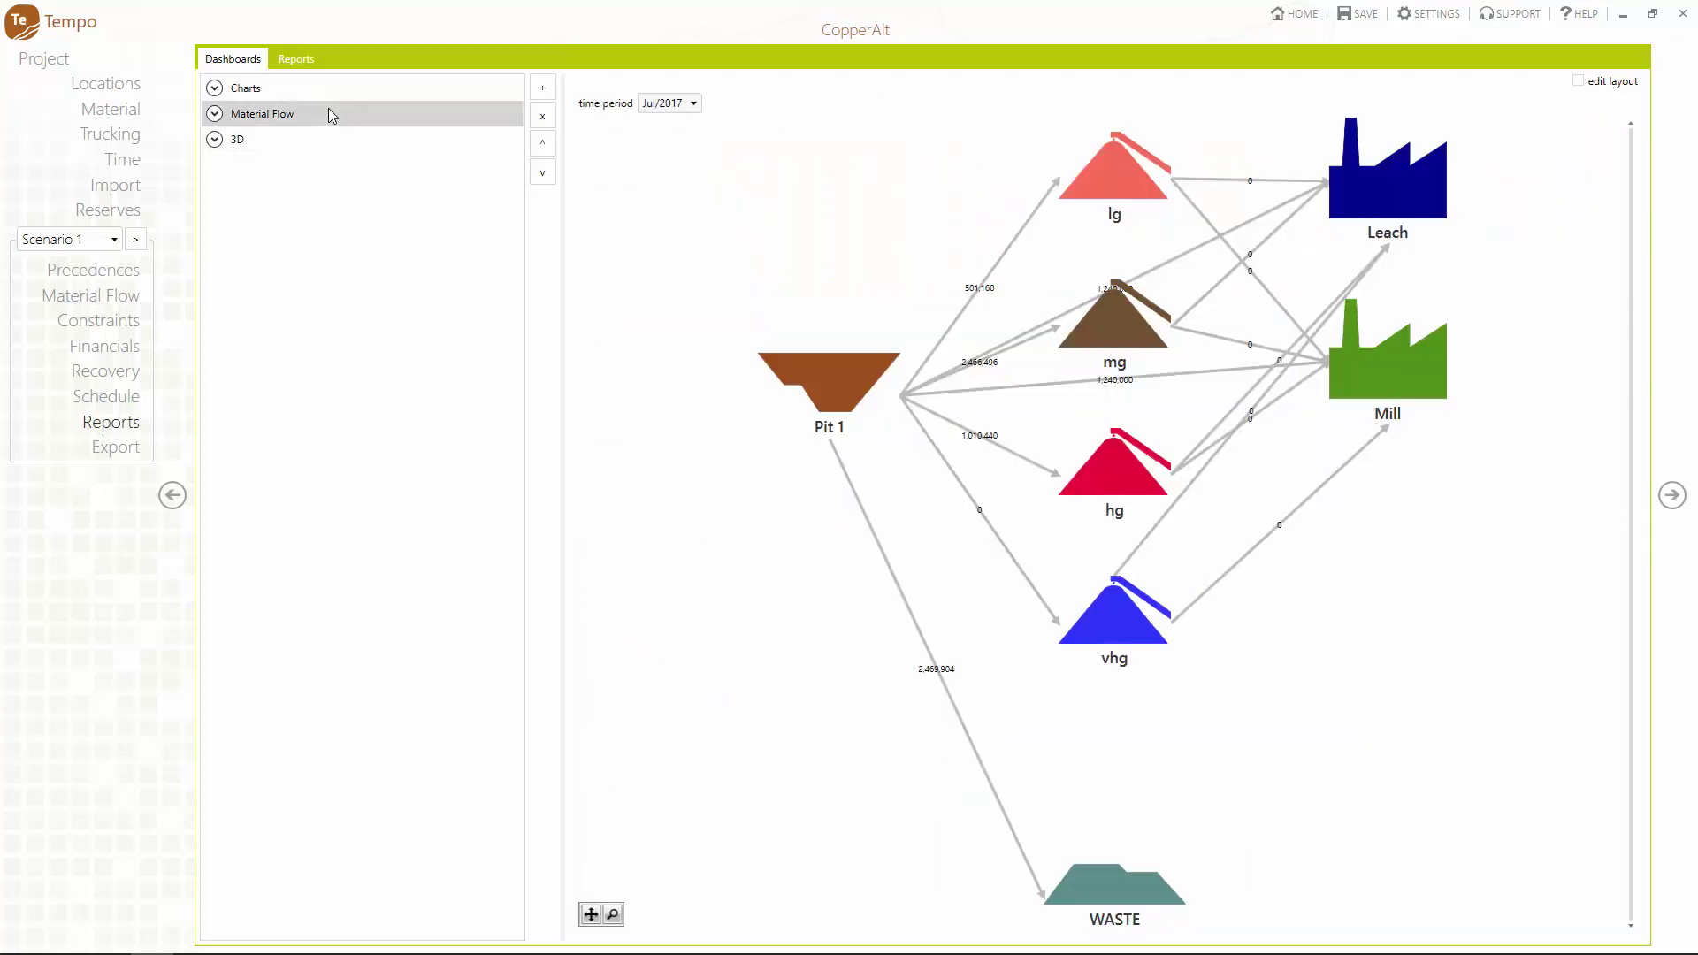
pyautogui.click(693, 104)
pyautogui.press('Escape')
# Step: View the 3D pit coloured by Strategic Alignment and rotate it to inspect
pyautogui.click(264, 148)
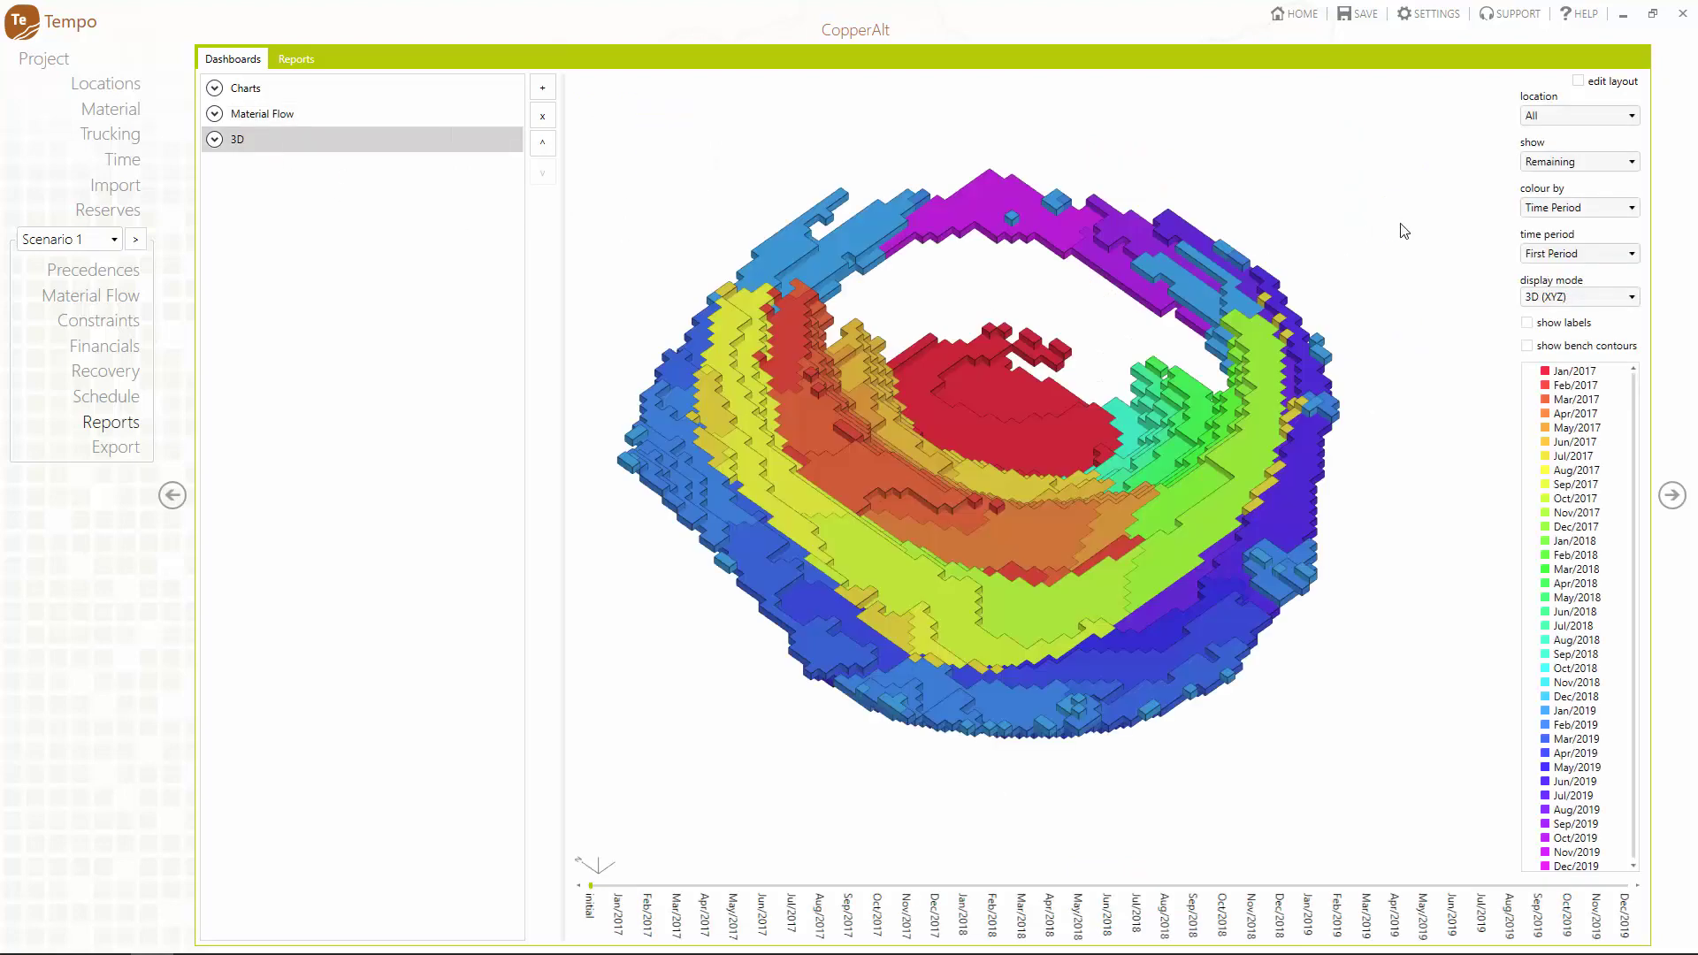
pyautogui.click(1622, 207)
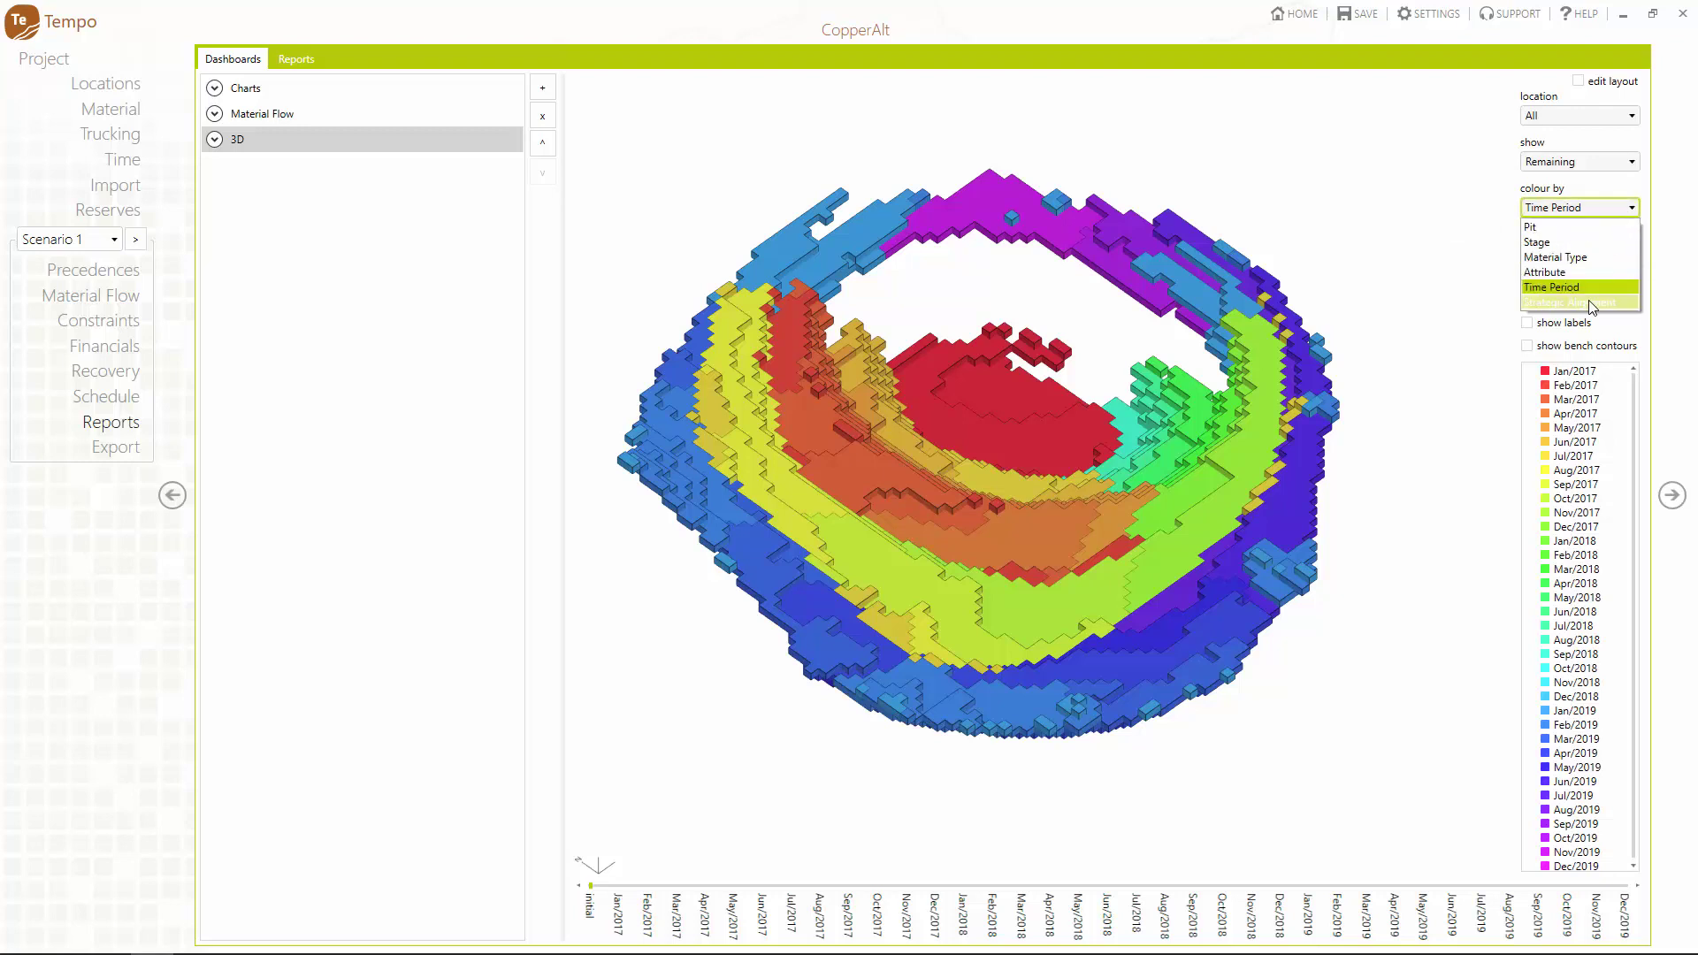
pyautogui.click(1592, 303)
pyautogui.moveTo(1357, 372); pyautogui.dragTo(899, 345)
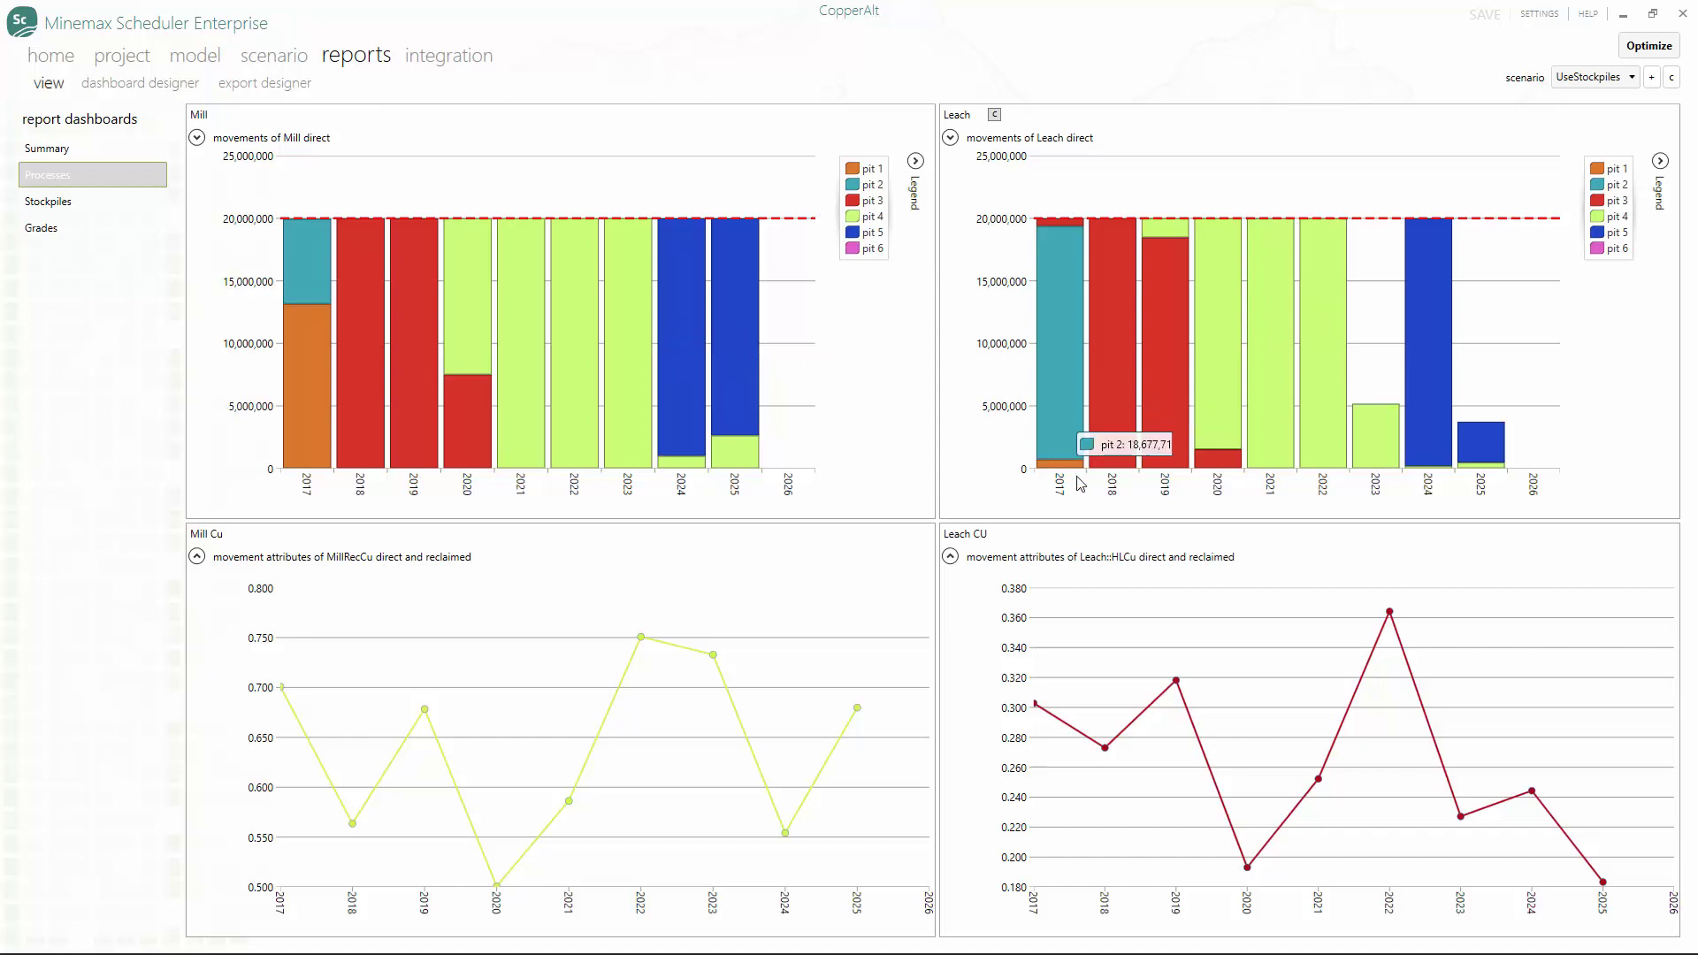
# Step: View the Stockpiles dashboard balances, then switch to the integration tab
pyautogui.click(70, 206)
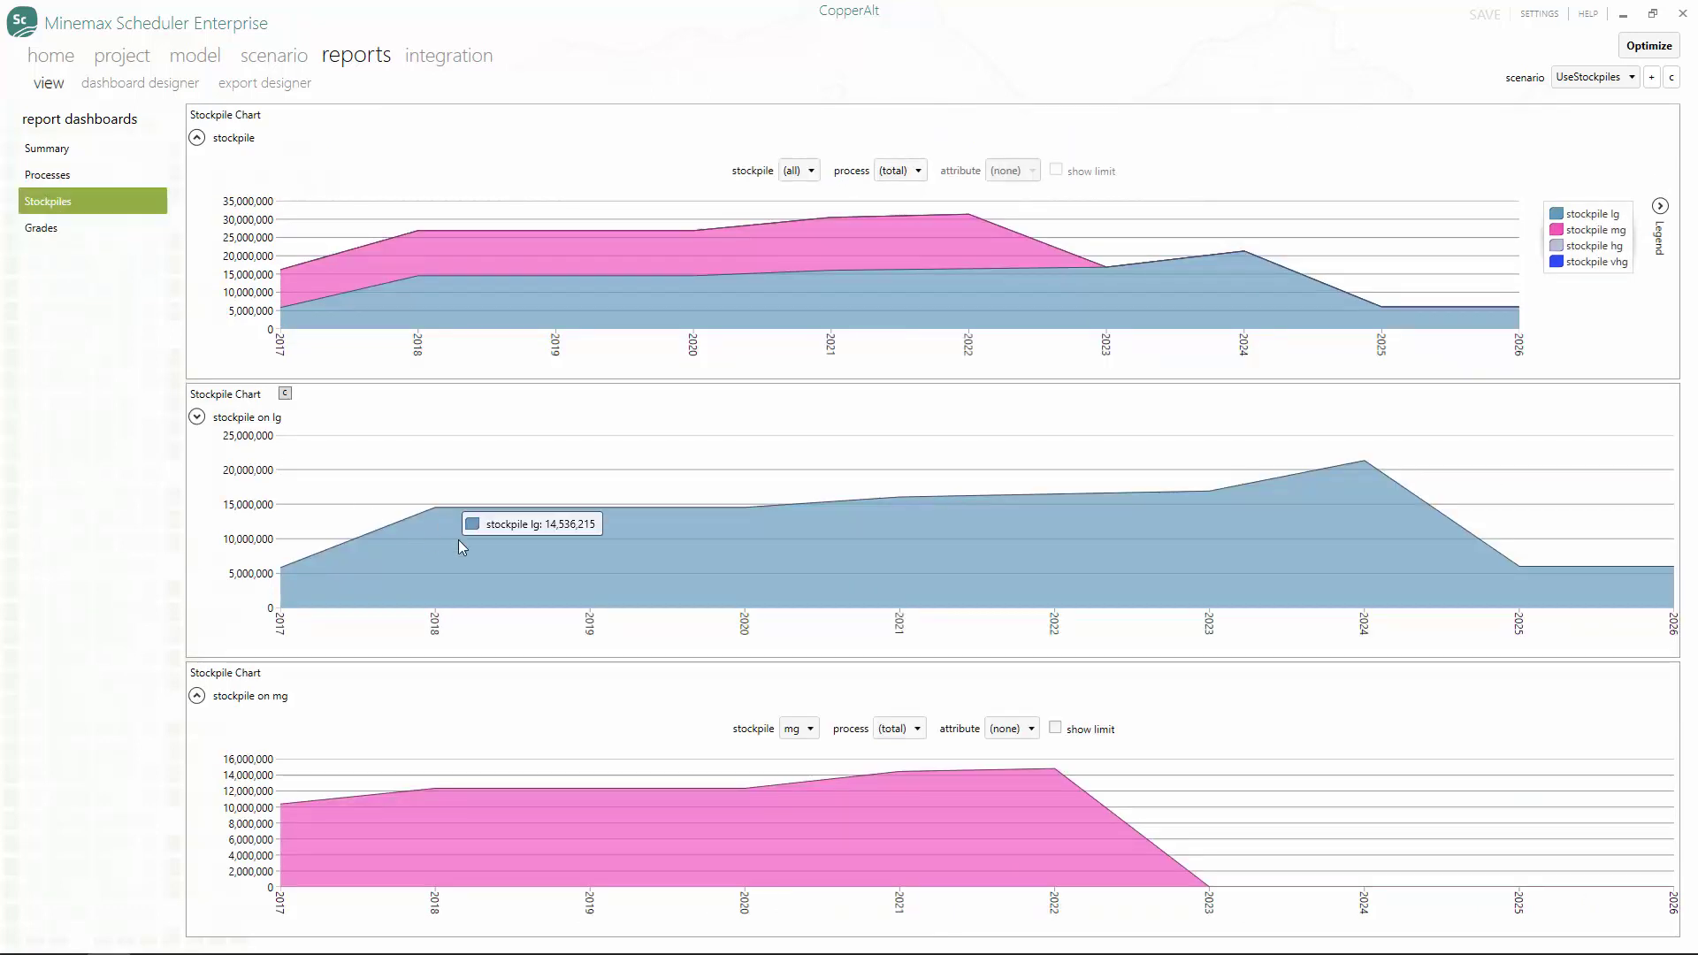
pyautogui.moveTo(734, 841)
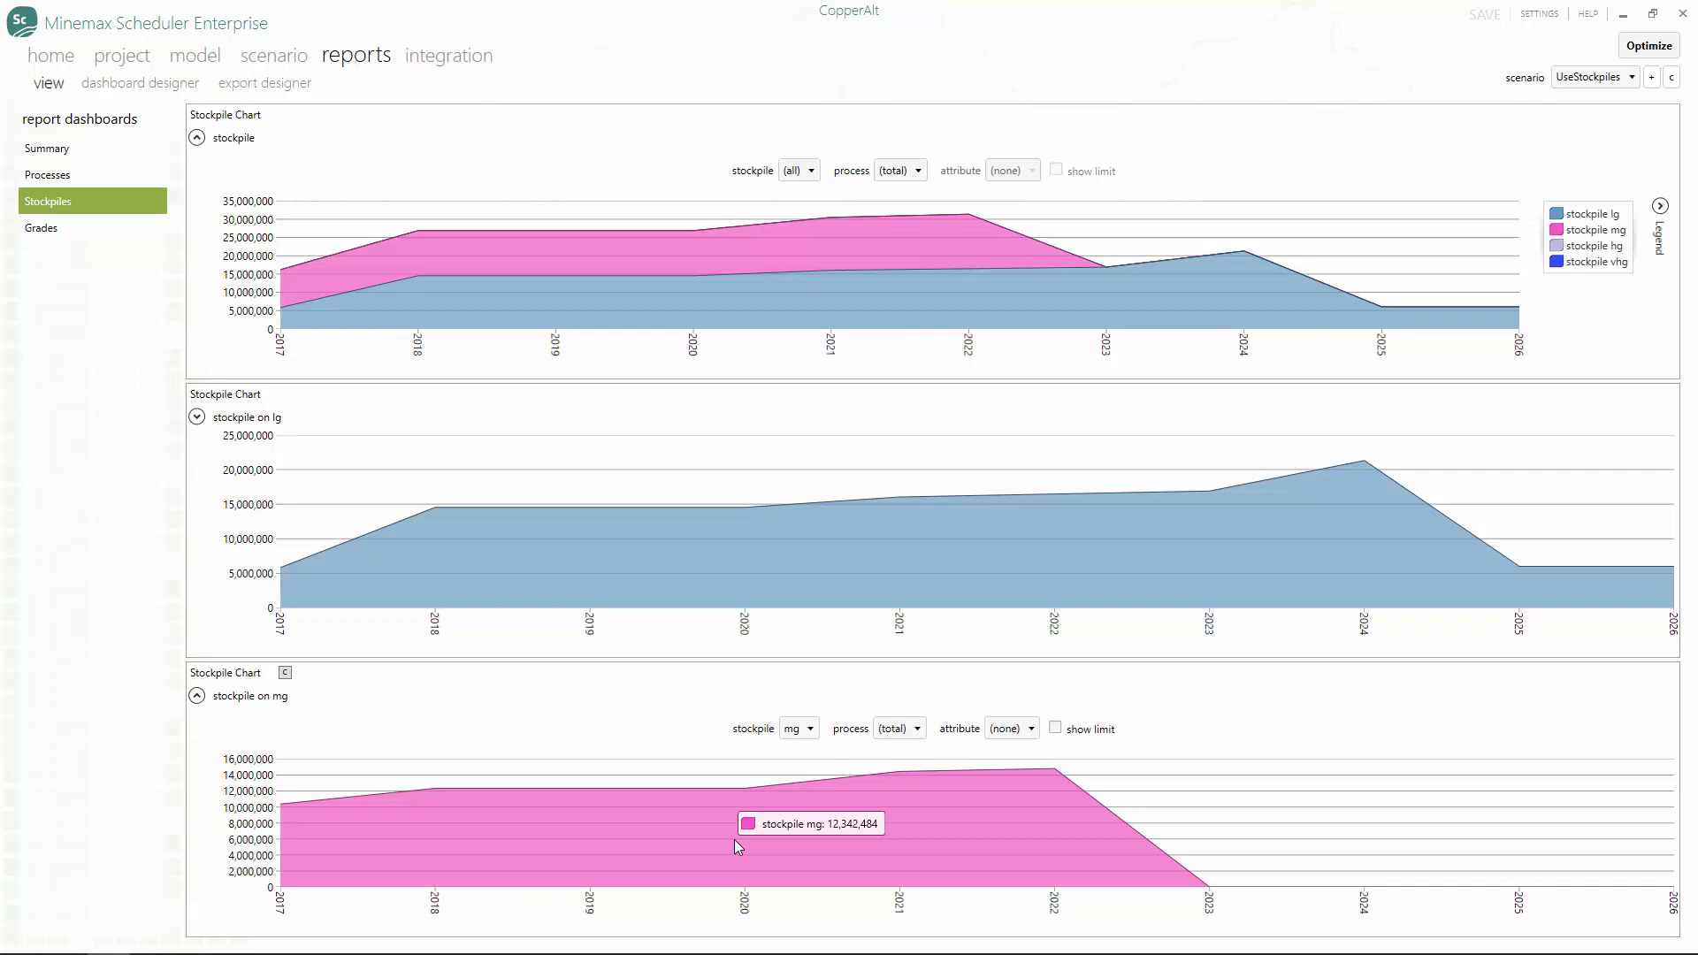
pyautogui.click(494, 369)
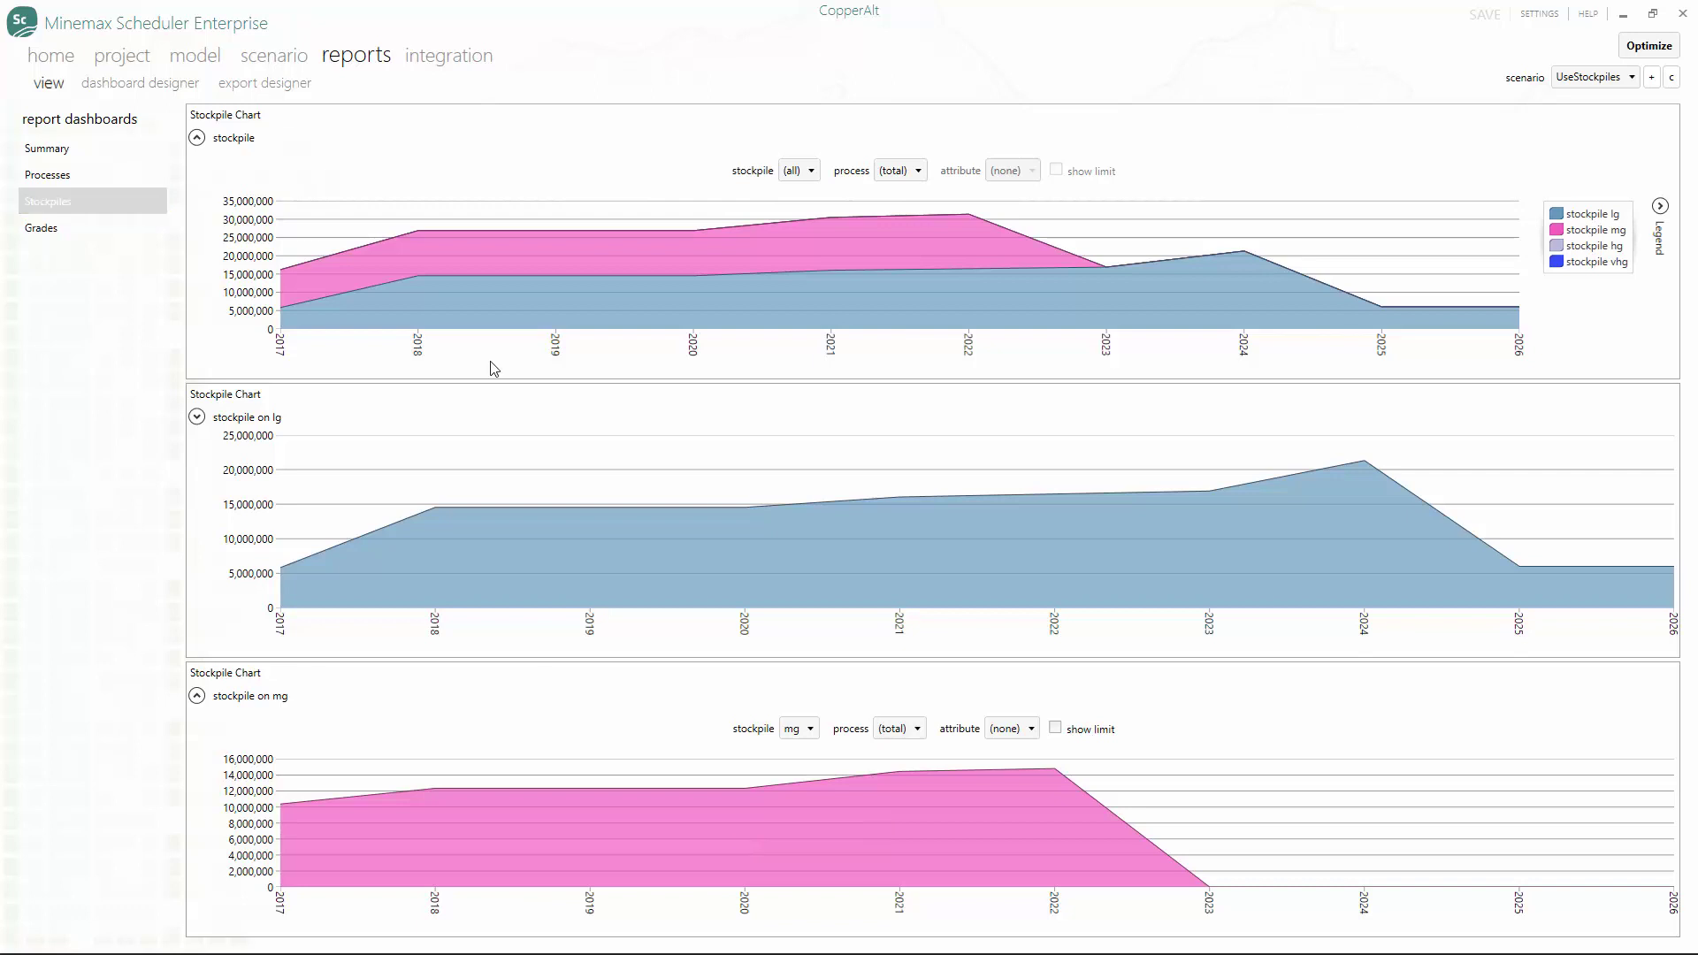
# Step: Export periods 2017–2019 to Tempo project CopperAlt with 'open Tempo after export' ticked
pyautogui.click(459, 62)
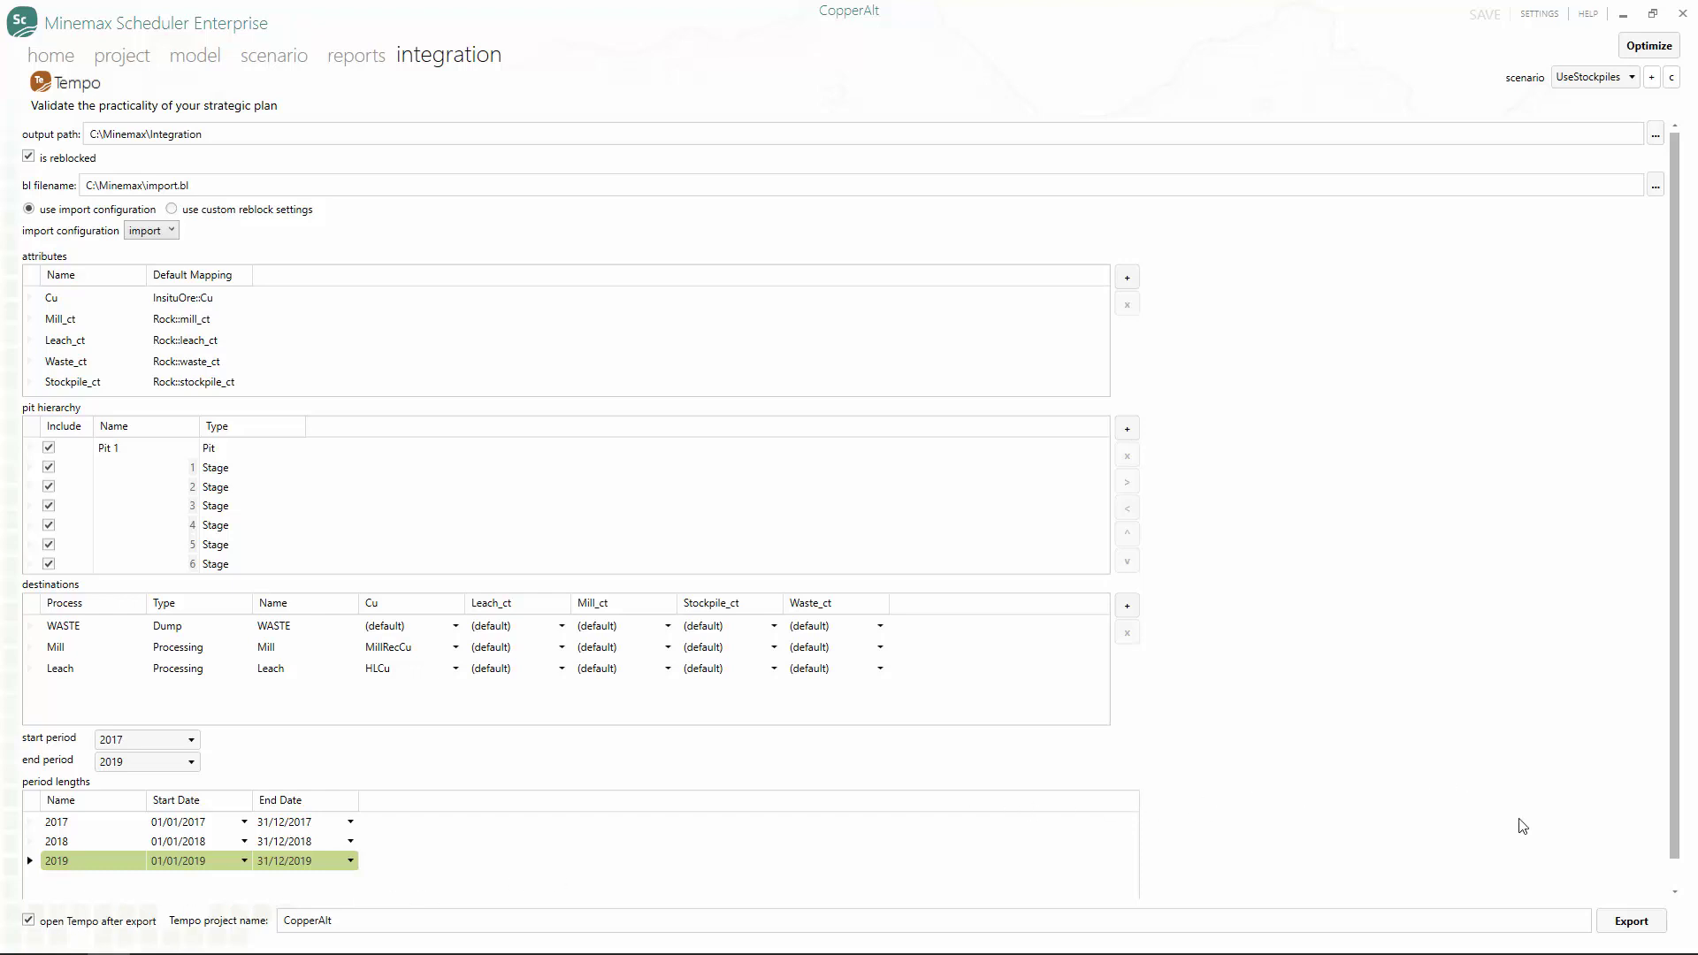
pyautogui.click(1620, 925)
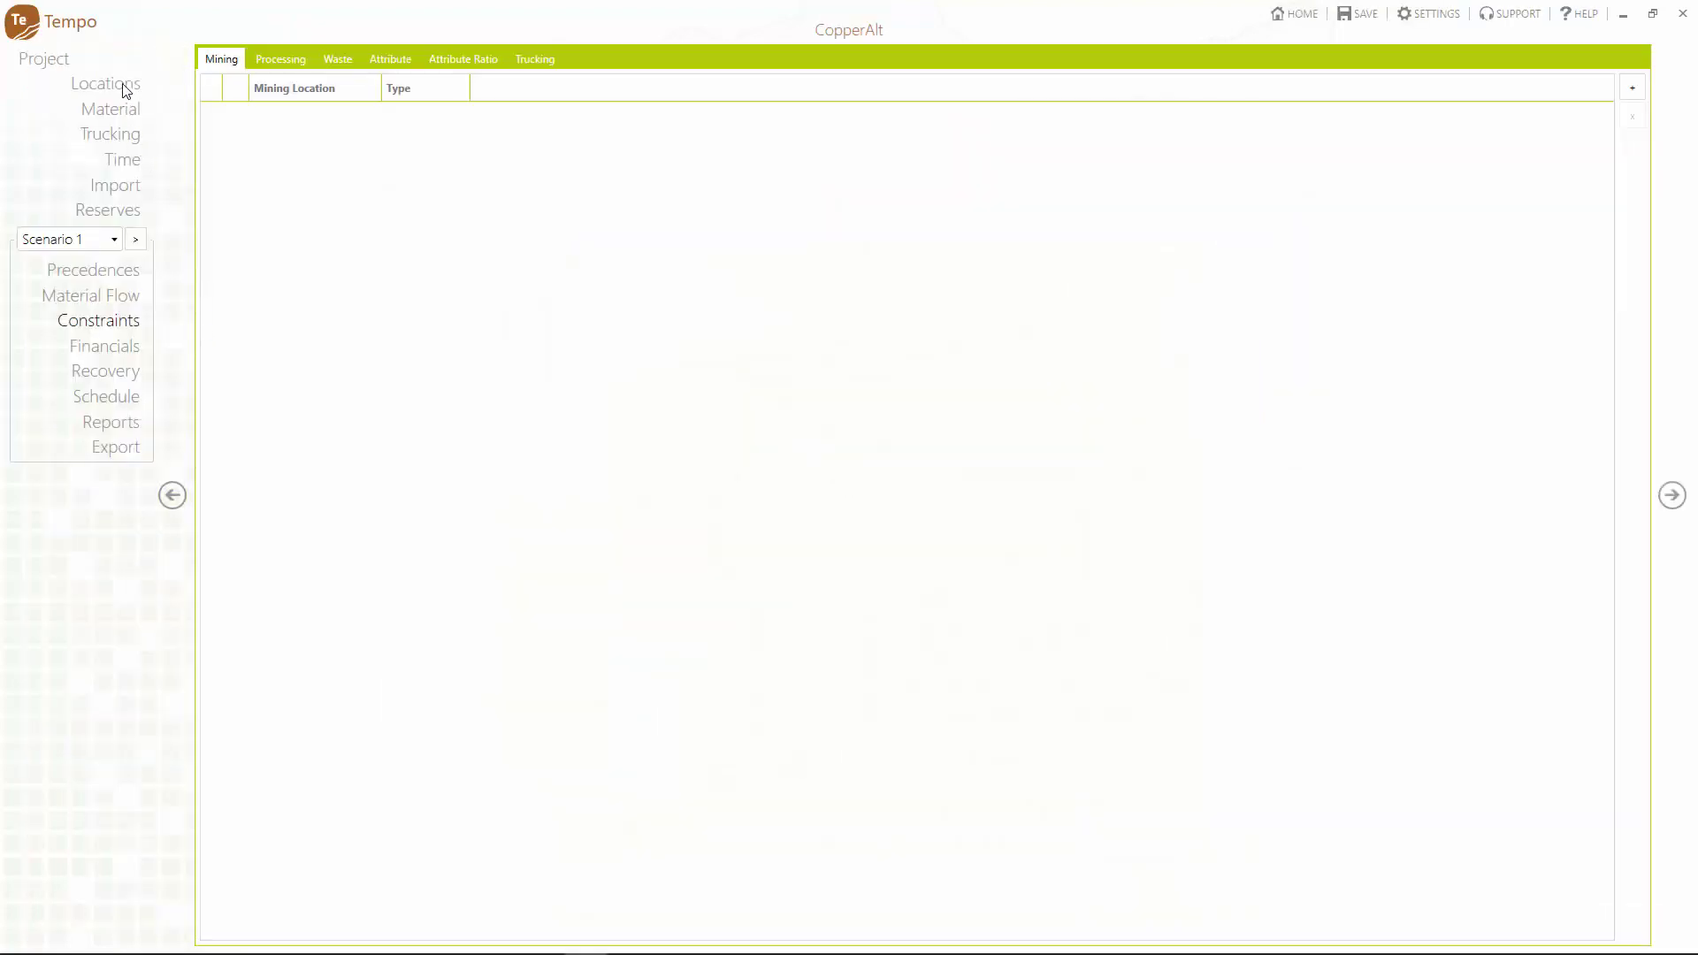
# Step: Check the Locations flow diagram, then the material types WASTE, mg, lg, hg, vhg and their attributes
pyautogui.click(125, 90)
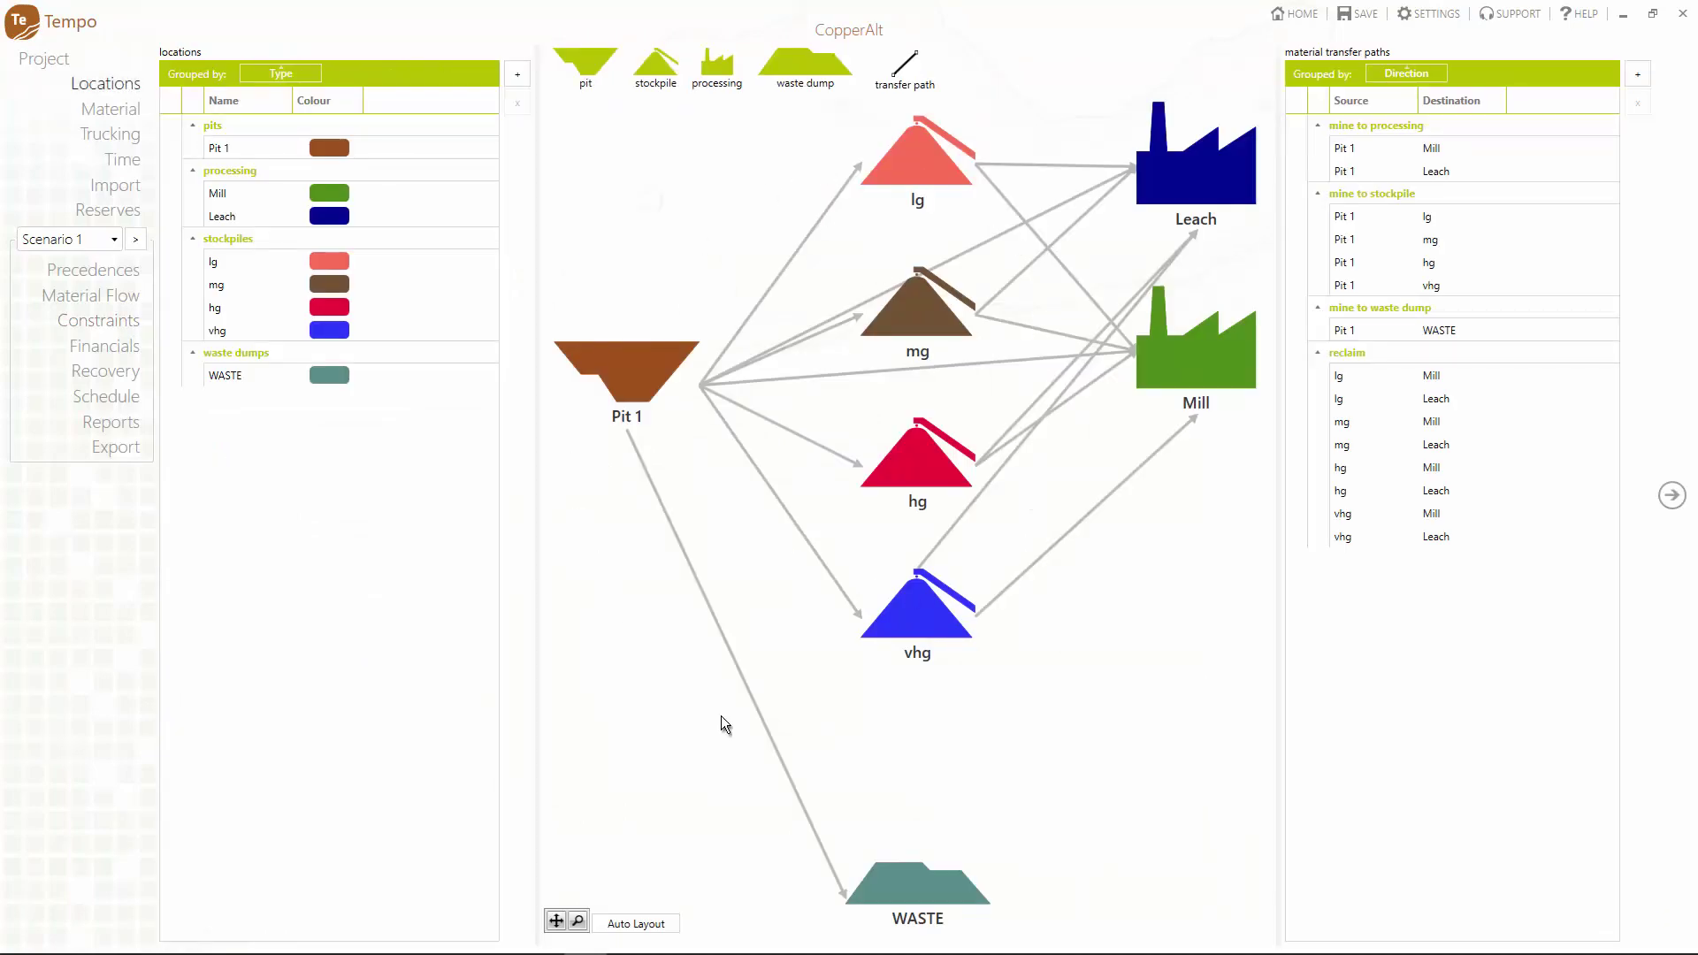
pyautogui.click(112, 110)
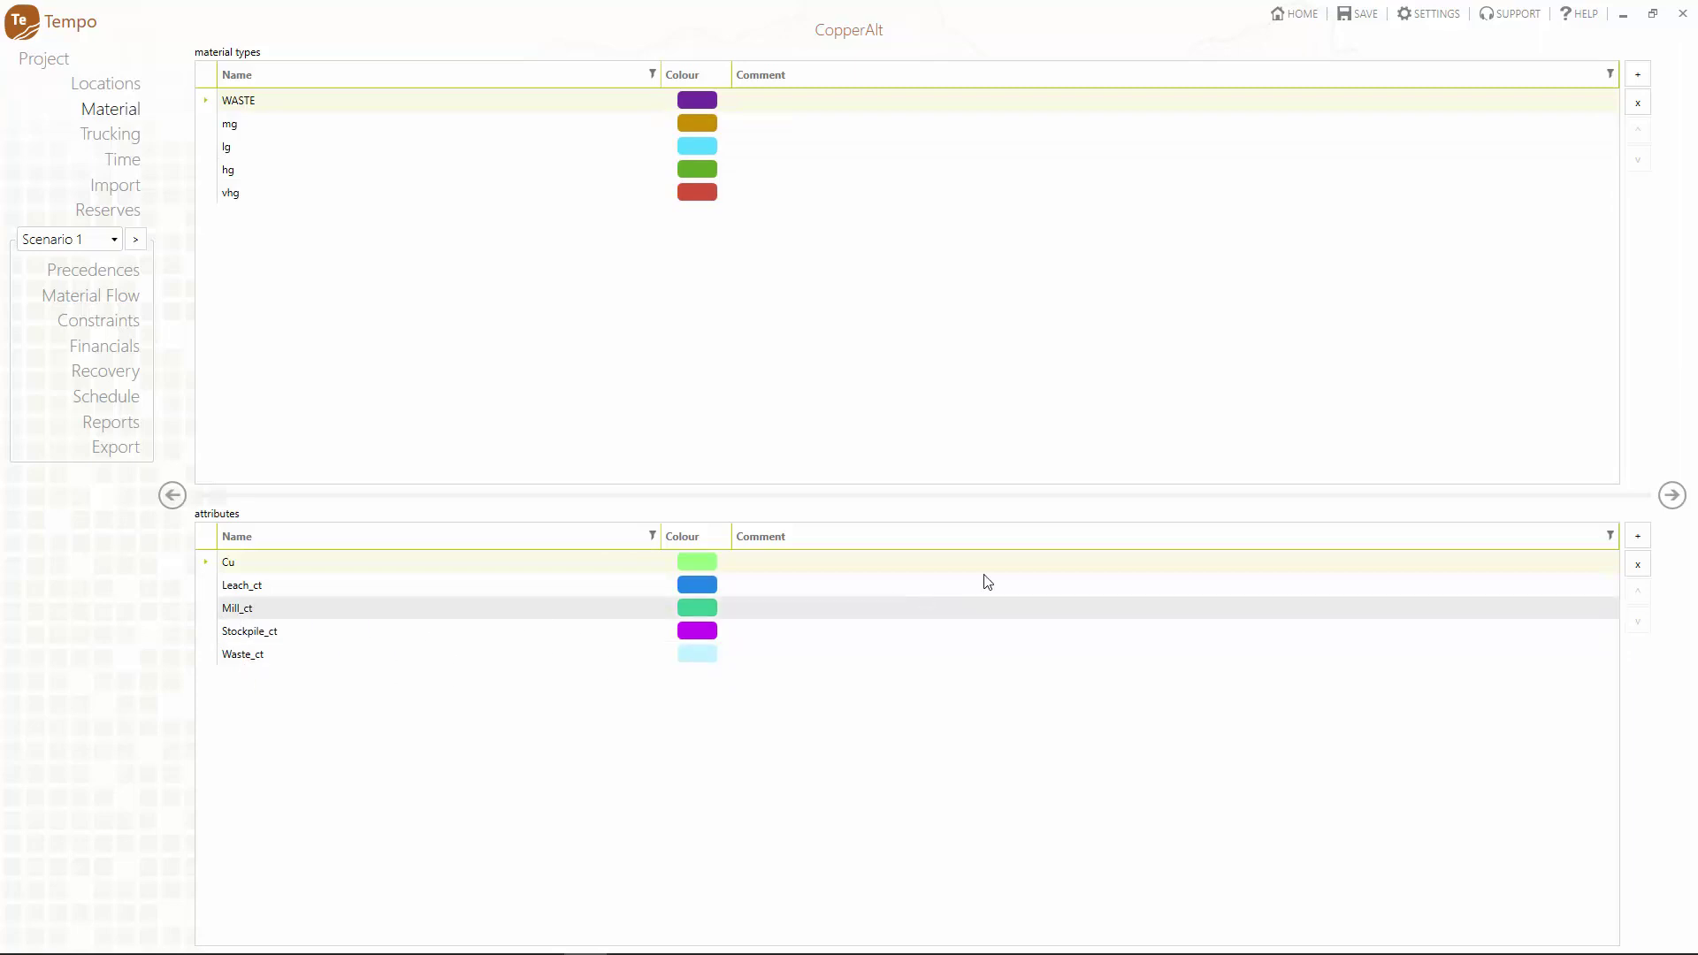
# Step: Create a truck type named 'Trucking' with capacity 200
pyautogui.click(113, 140)
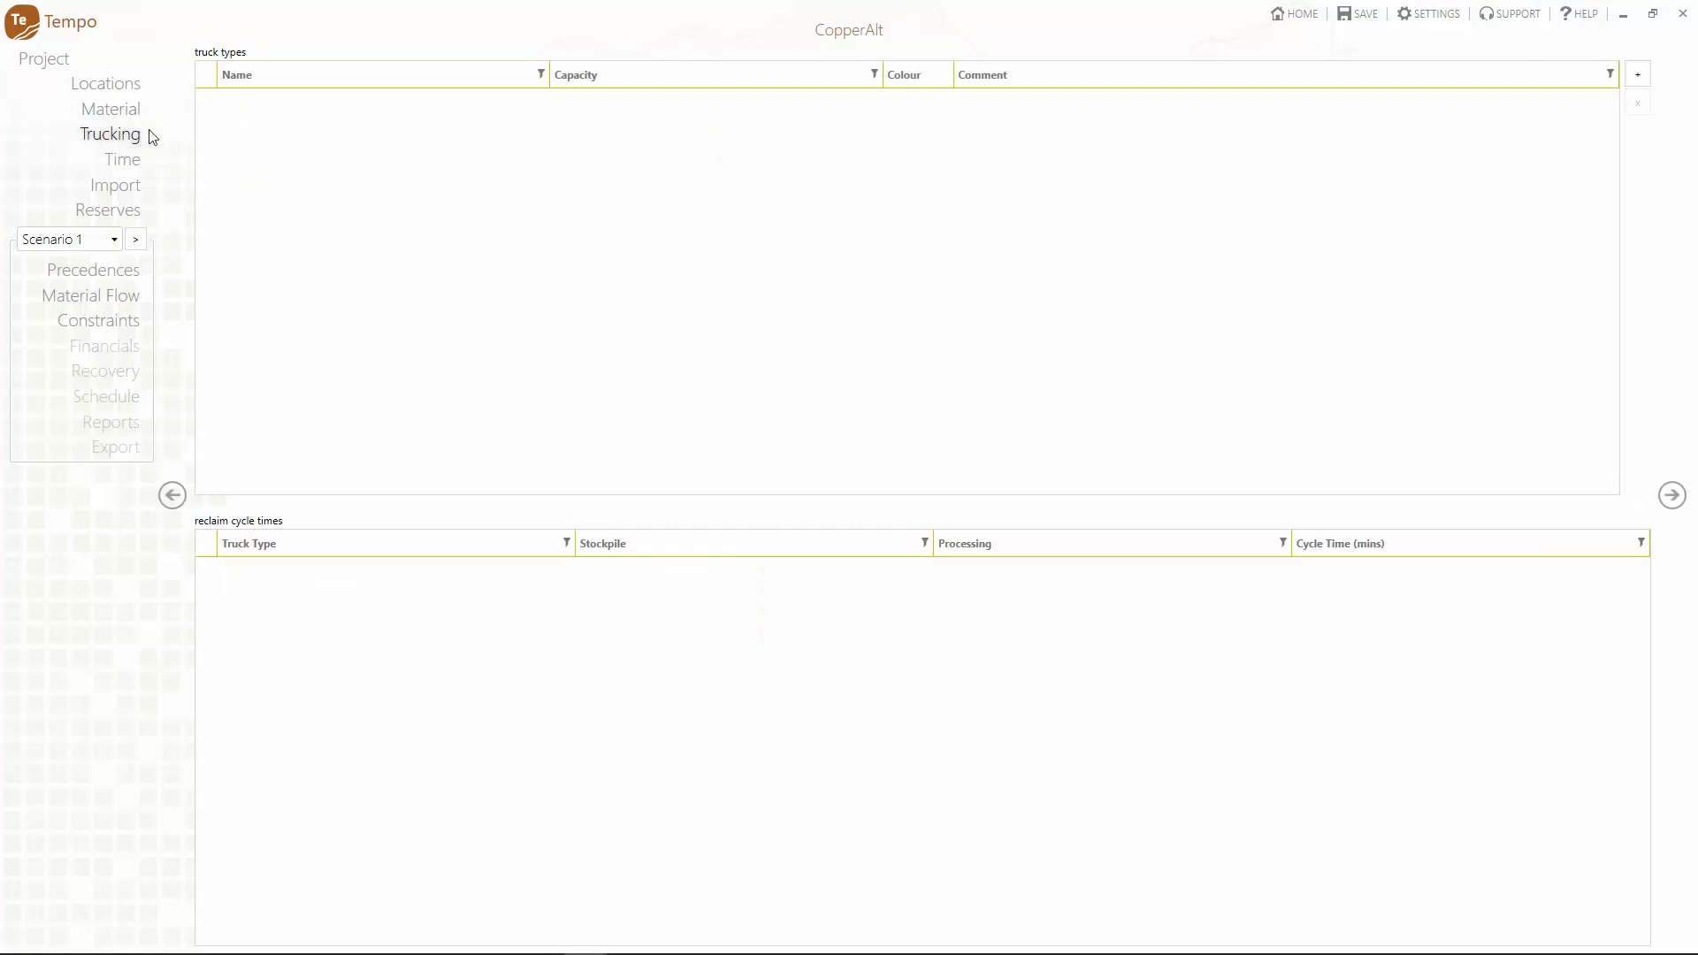
pyautogui.click(1638, 76)
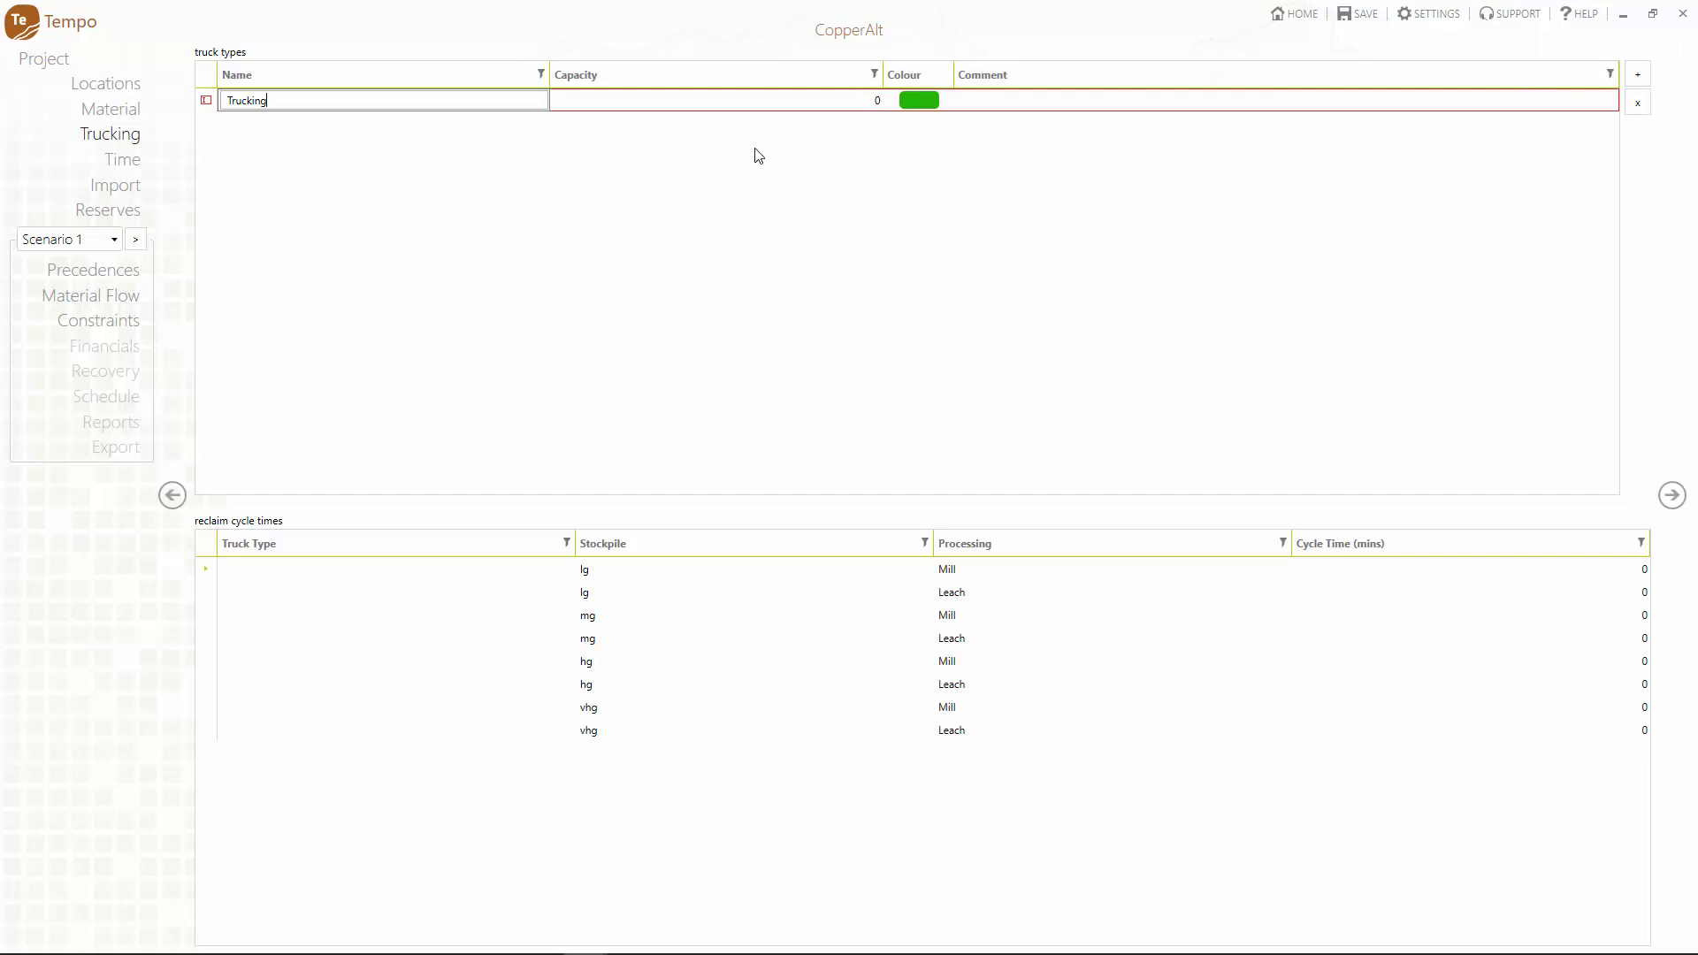
pyautogui.write('Trucking')
pyautogui.click(683, 99)
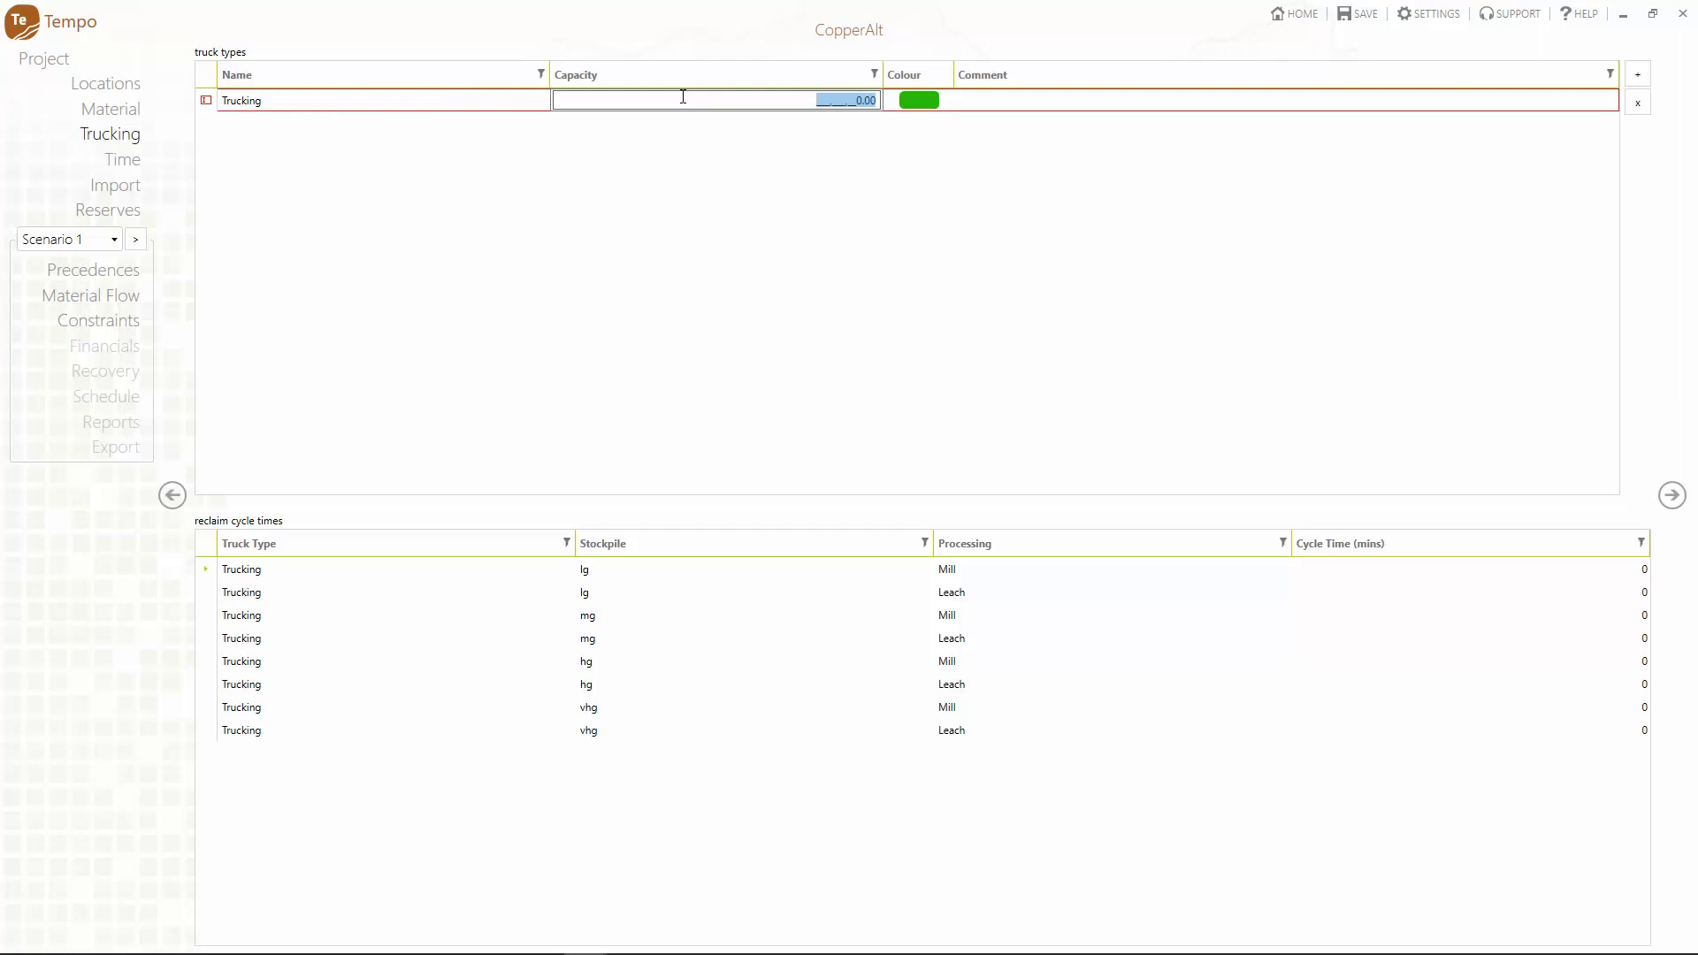
pyautogui.write('200')
pyautogui.press('Return')
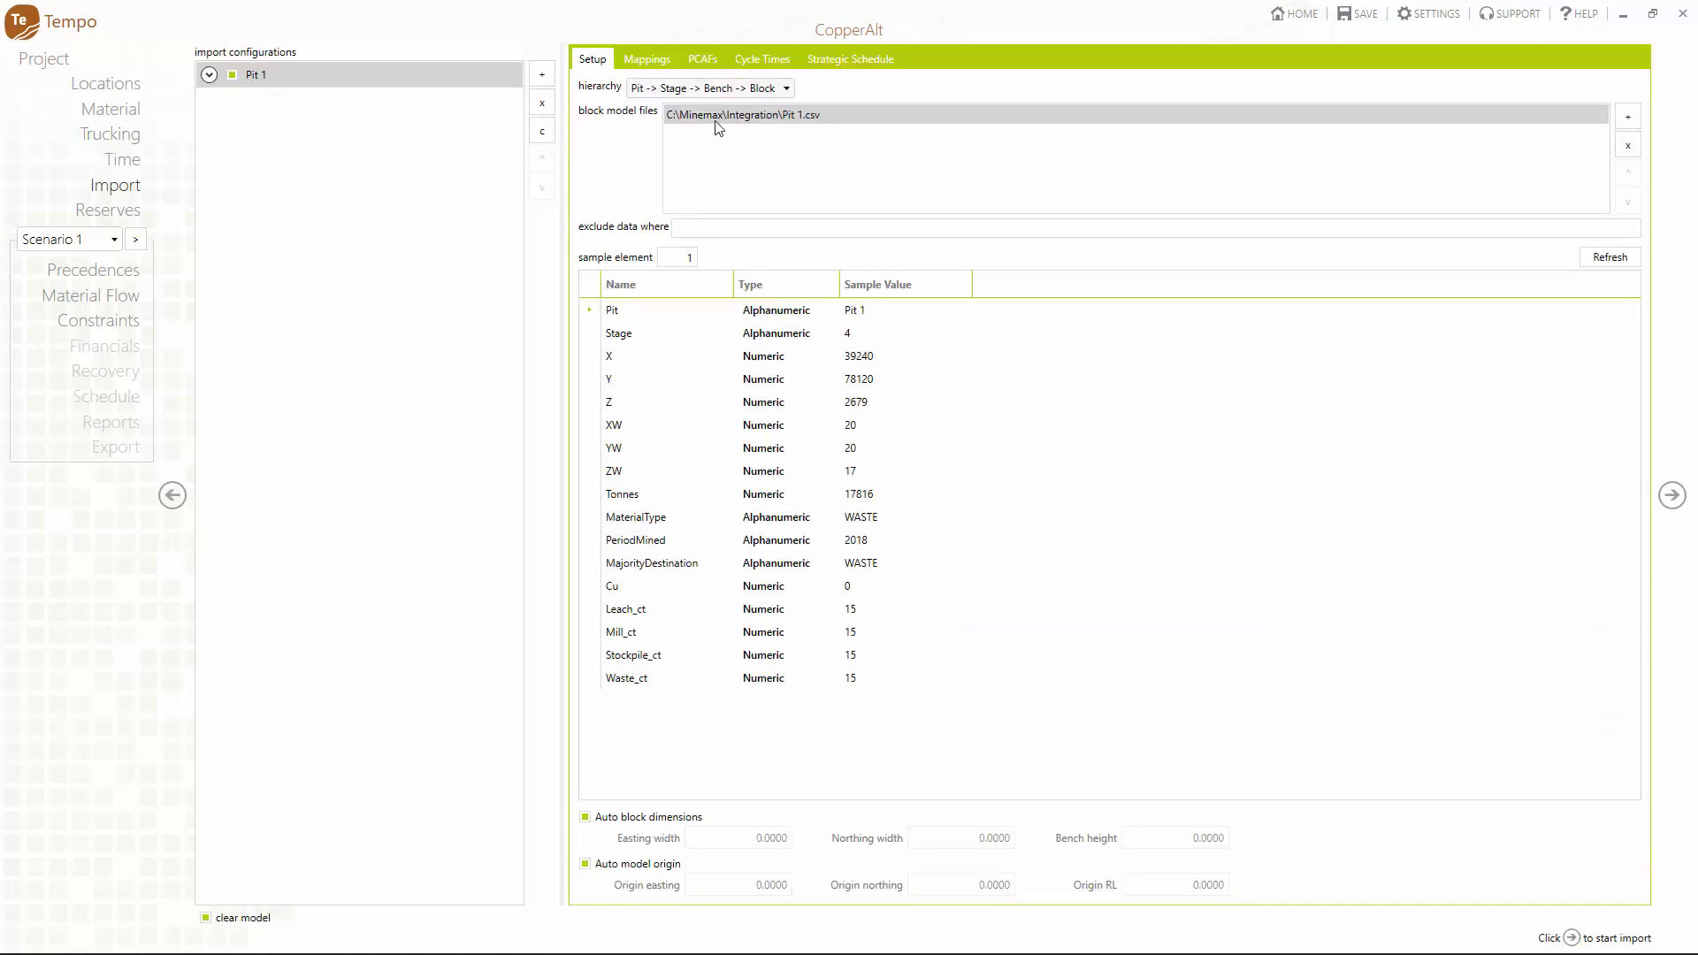
# Step: In import cycle times, add a Trucking mapping row for the Mill destination
pyautogui.click(766, 61)
pyautogui.click(1627, 110)
pyautogui.click(672, 136)
pyautogui.click(672, 157)
pyautogui.click(862, 137)
# Step: Add a second Trucking row mapping the Leach destination to Leach_ct
pyautogui.click(760, 219)
pyautogui.click(715, 159)
pyautogui.click(715, 182)
pyautogui.click(827, 161)
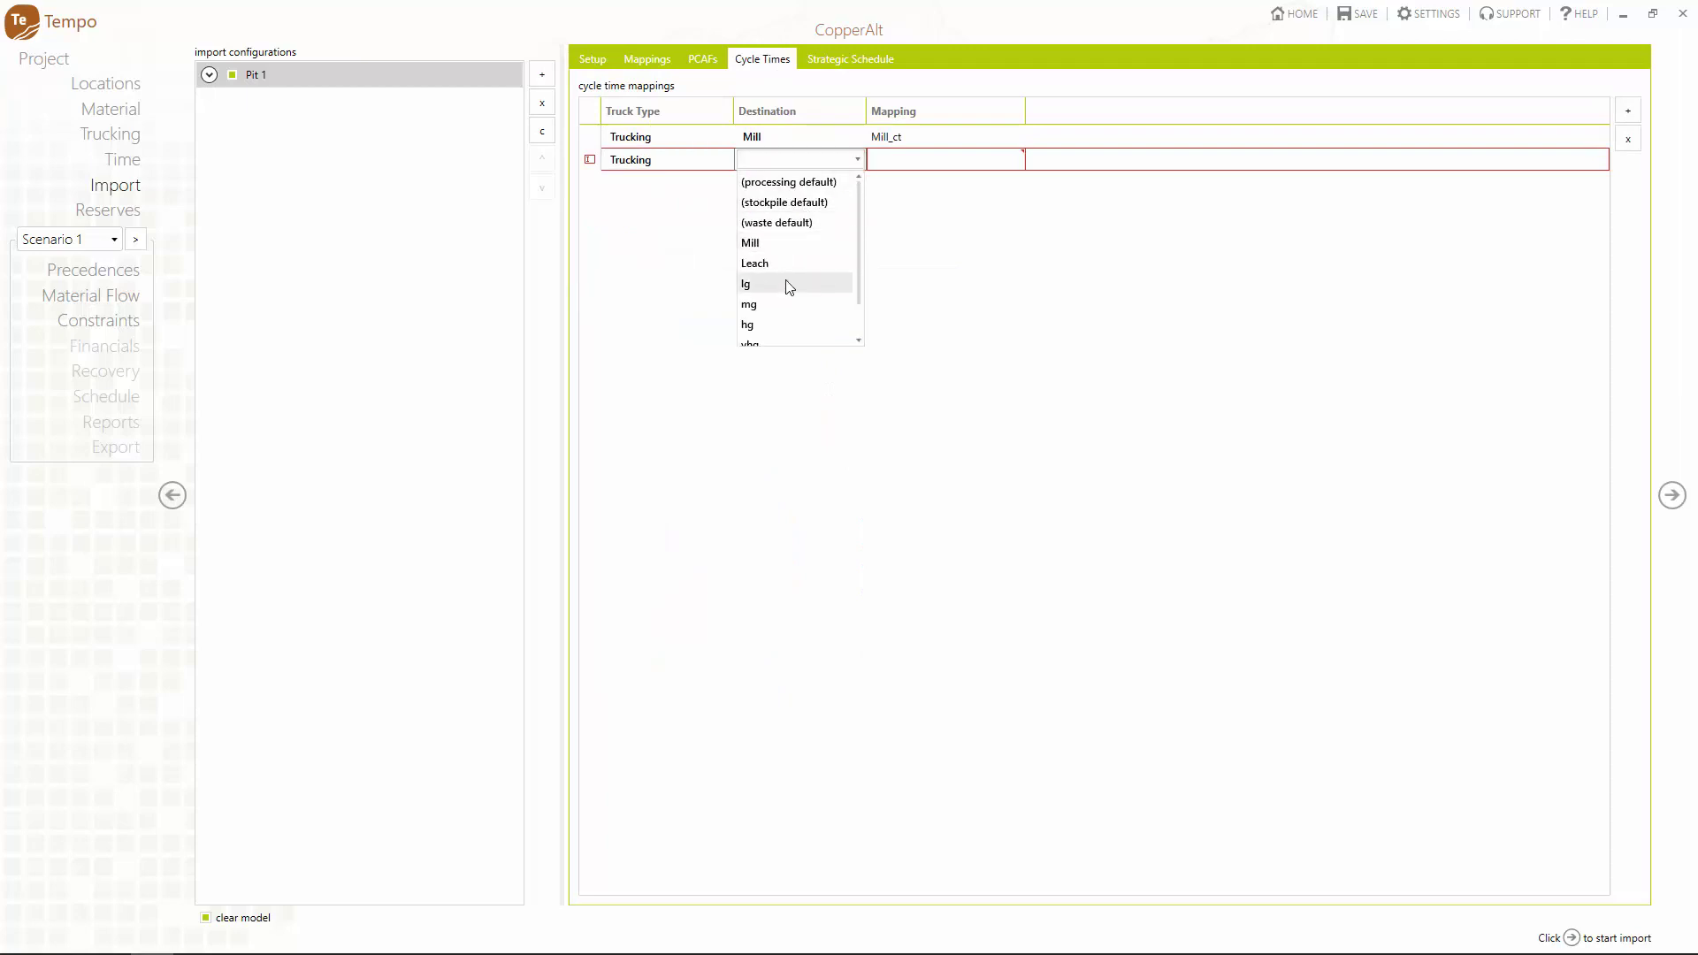
pyautogui.click(779, 262)
pyautogui.click(1017, 160)
pyautogui.click(1017, 160)
pyautogui.scroll(-3, 933, 266)
pyautogui.click(914, 264)
# Step: Add a Trucking row for WASTE, then the stockpile default mapping
pyautogui.click(1629, 110)
pyautogui.click(724, 182)
pyautogui.click(723, 203)
pyautogui.click(779, 184)
pyautogui.click(857, 181)
pyautogui.click(779, 222)
# Step: Import the block model to view the Reserves 3D pit, then open the Precedences settings
pyautogui.click(1671, 496)
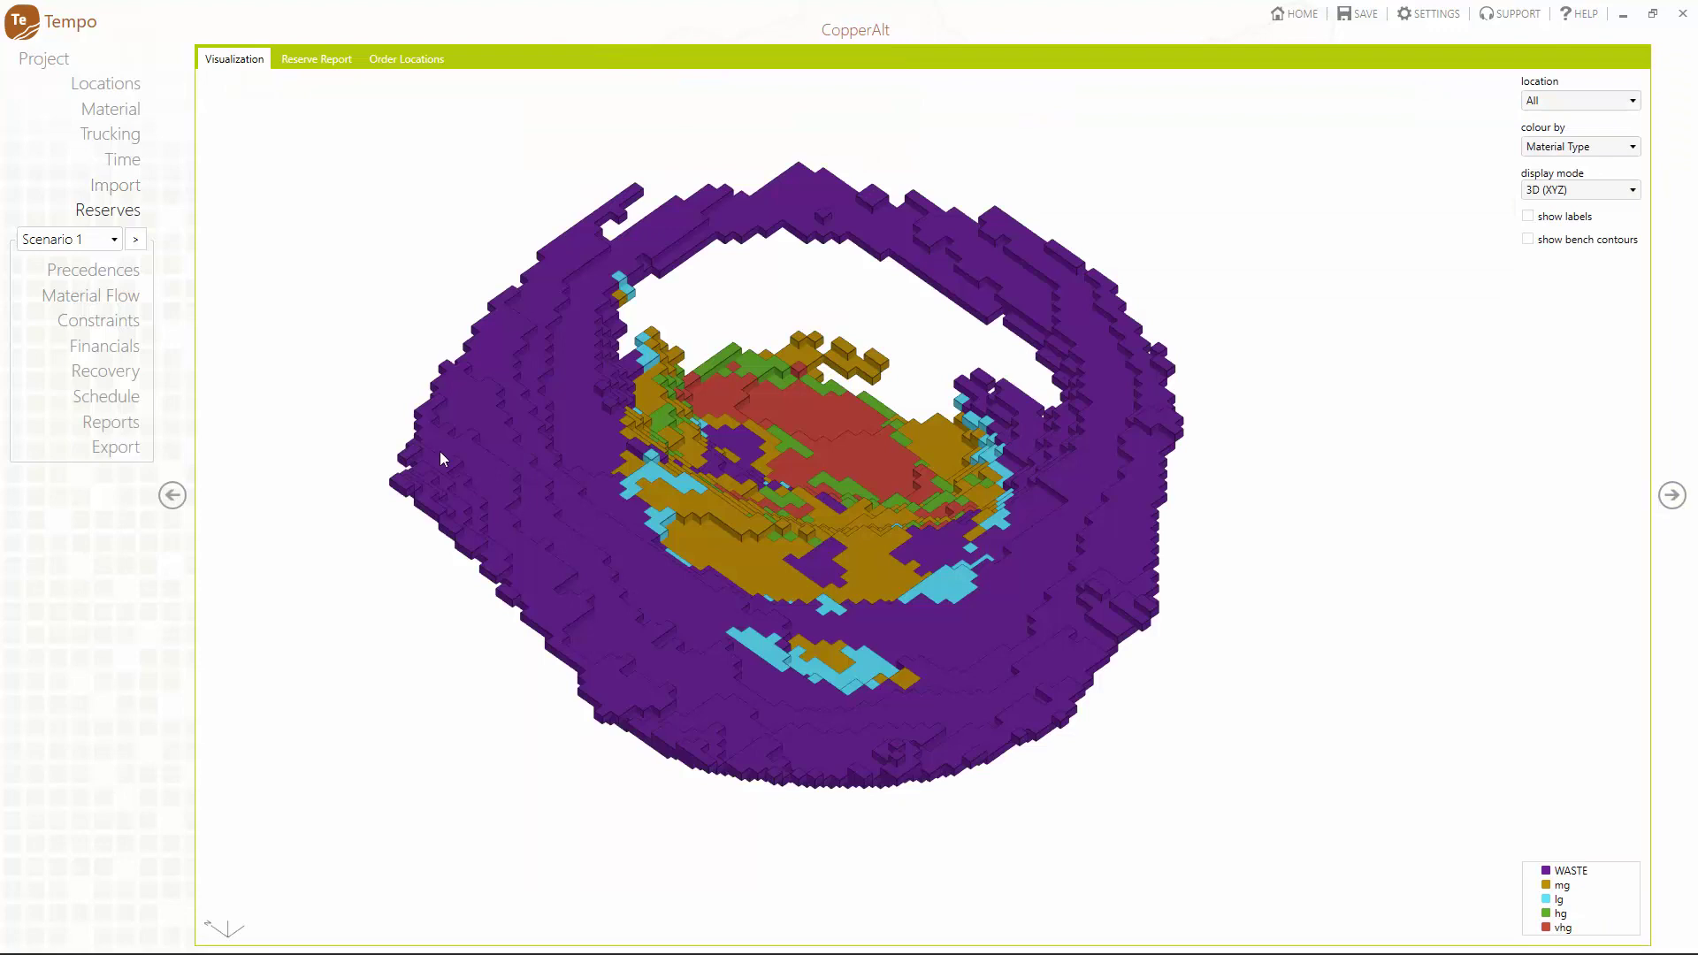
pyautogui.click(131, 272)
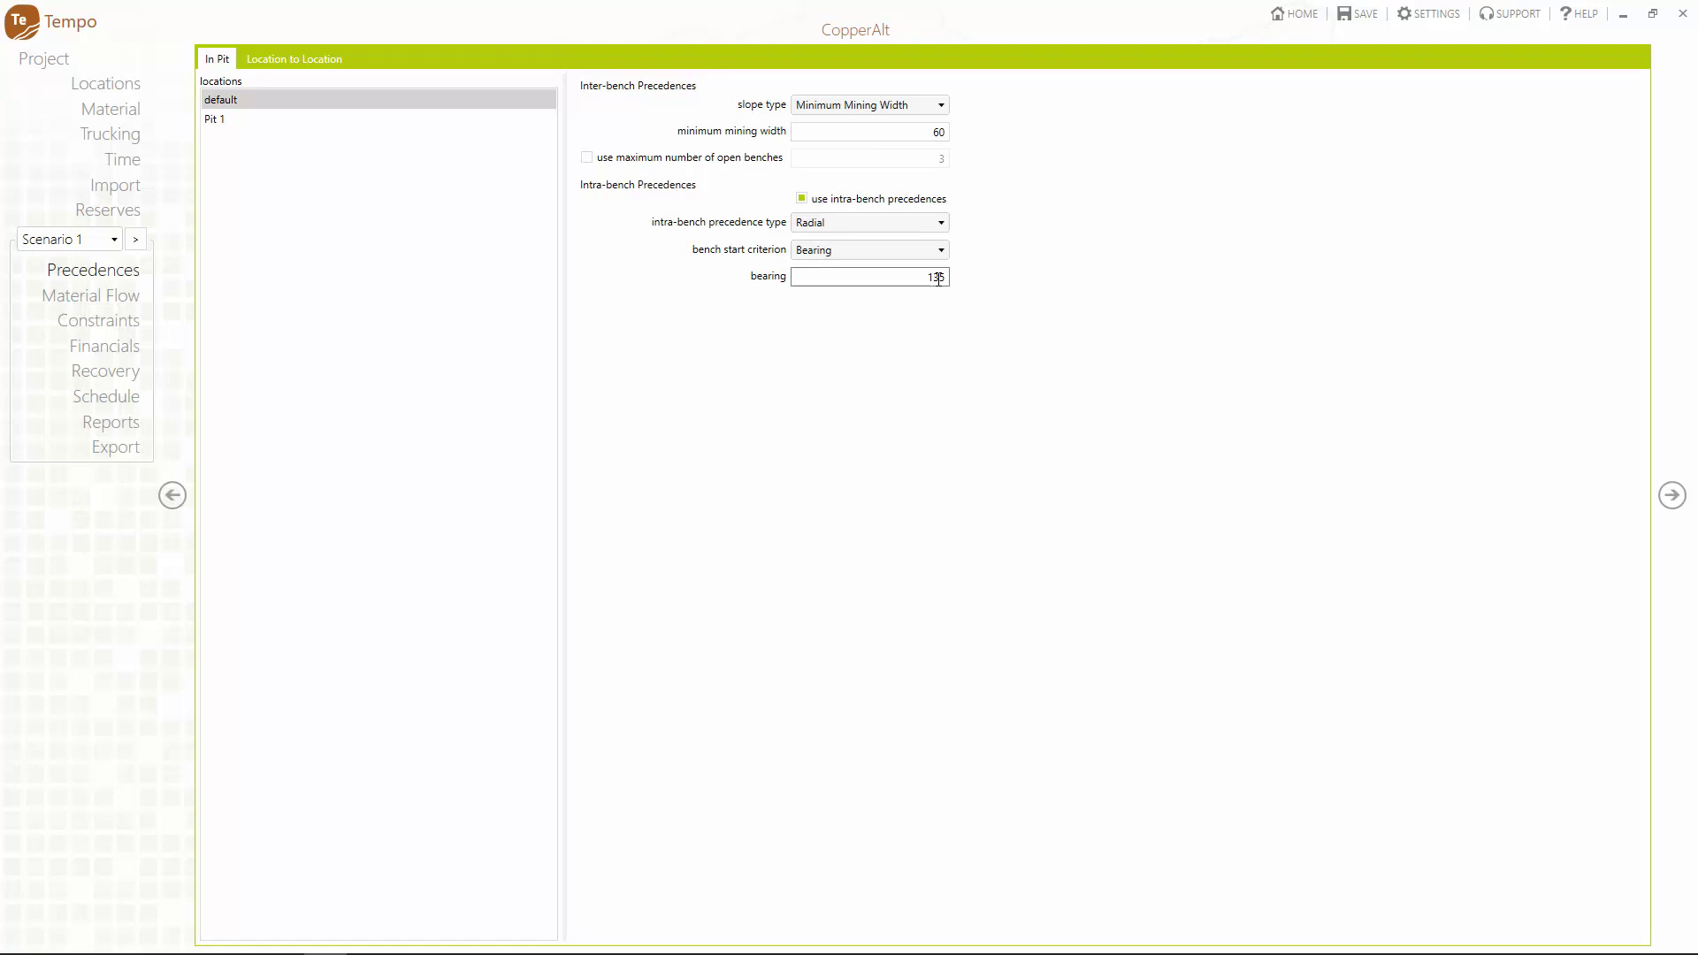
# Step: Review the Material Flow allocations to Trucking, then advance to the Constraints page
pyautogui.click(1672, 497)
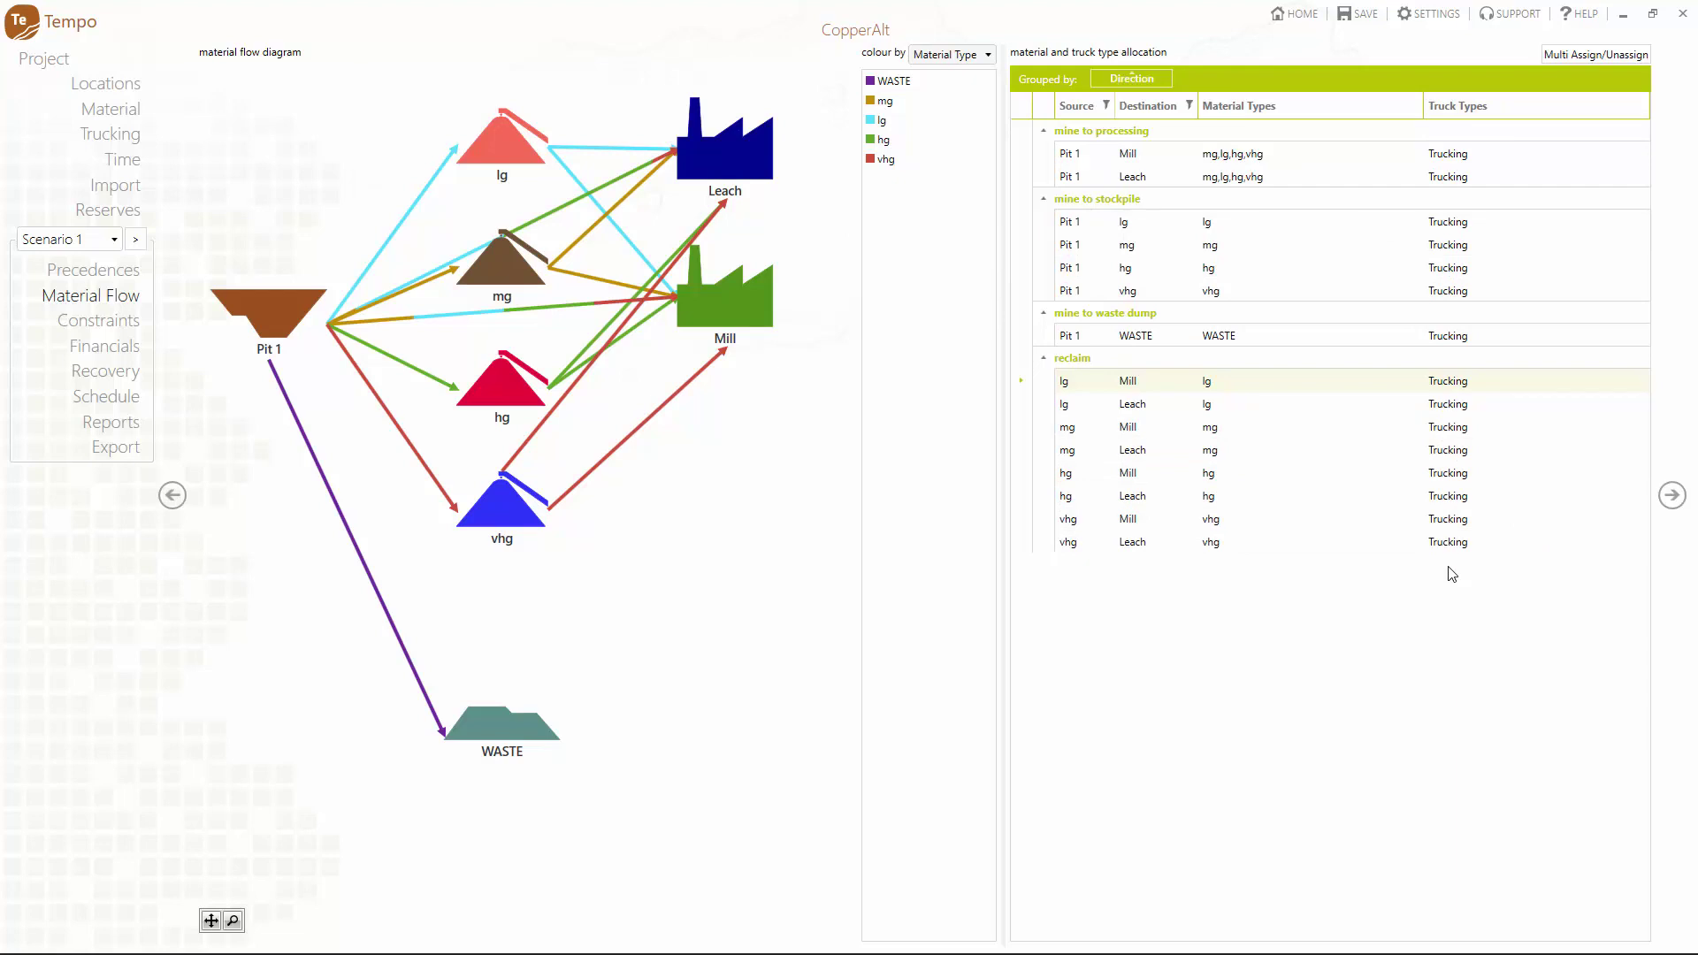
pyautogui.click(1673, 496)
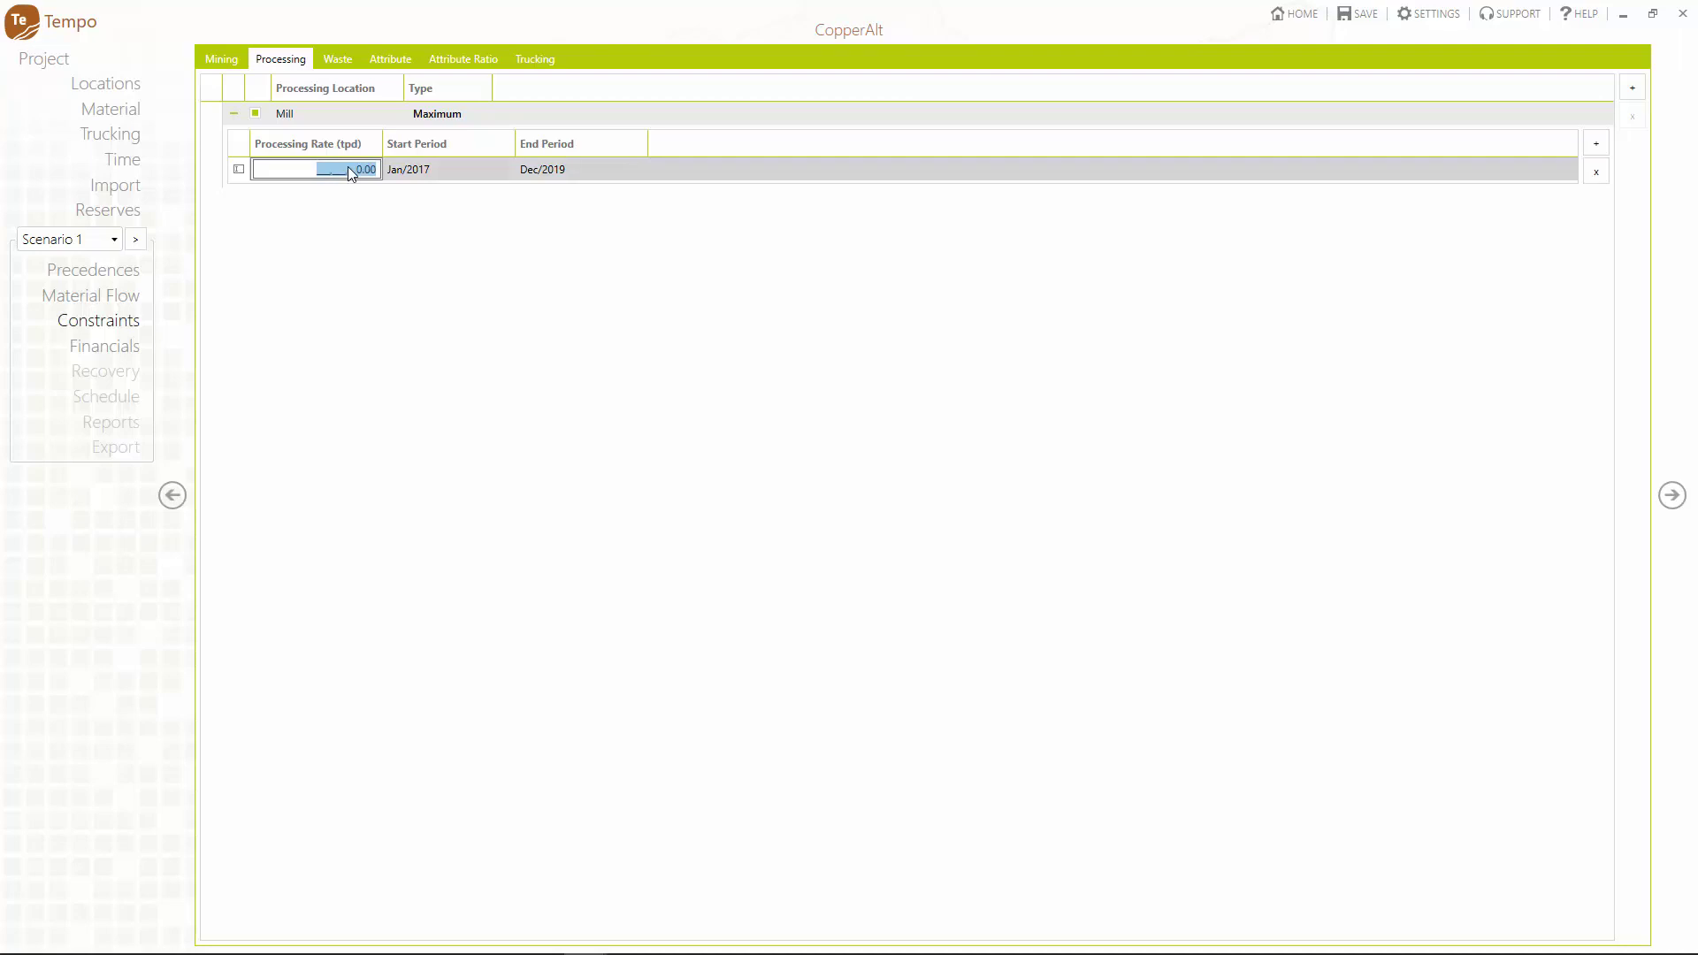
# Step: Set Mill and Leach maximum processing rates to 40,000 tpd each
pyautogui.write('40,00')
pyautogui.press('Return')
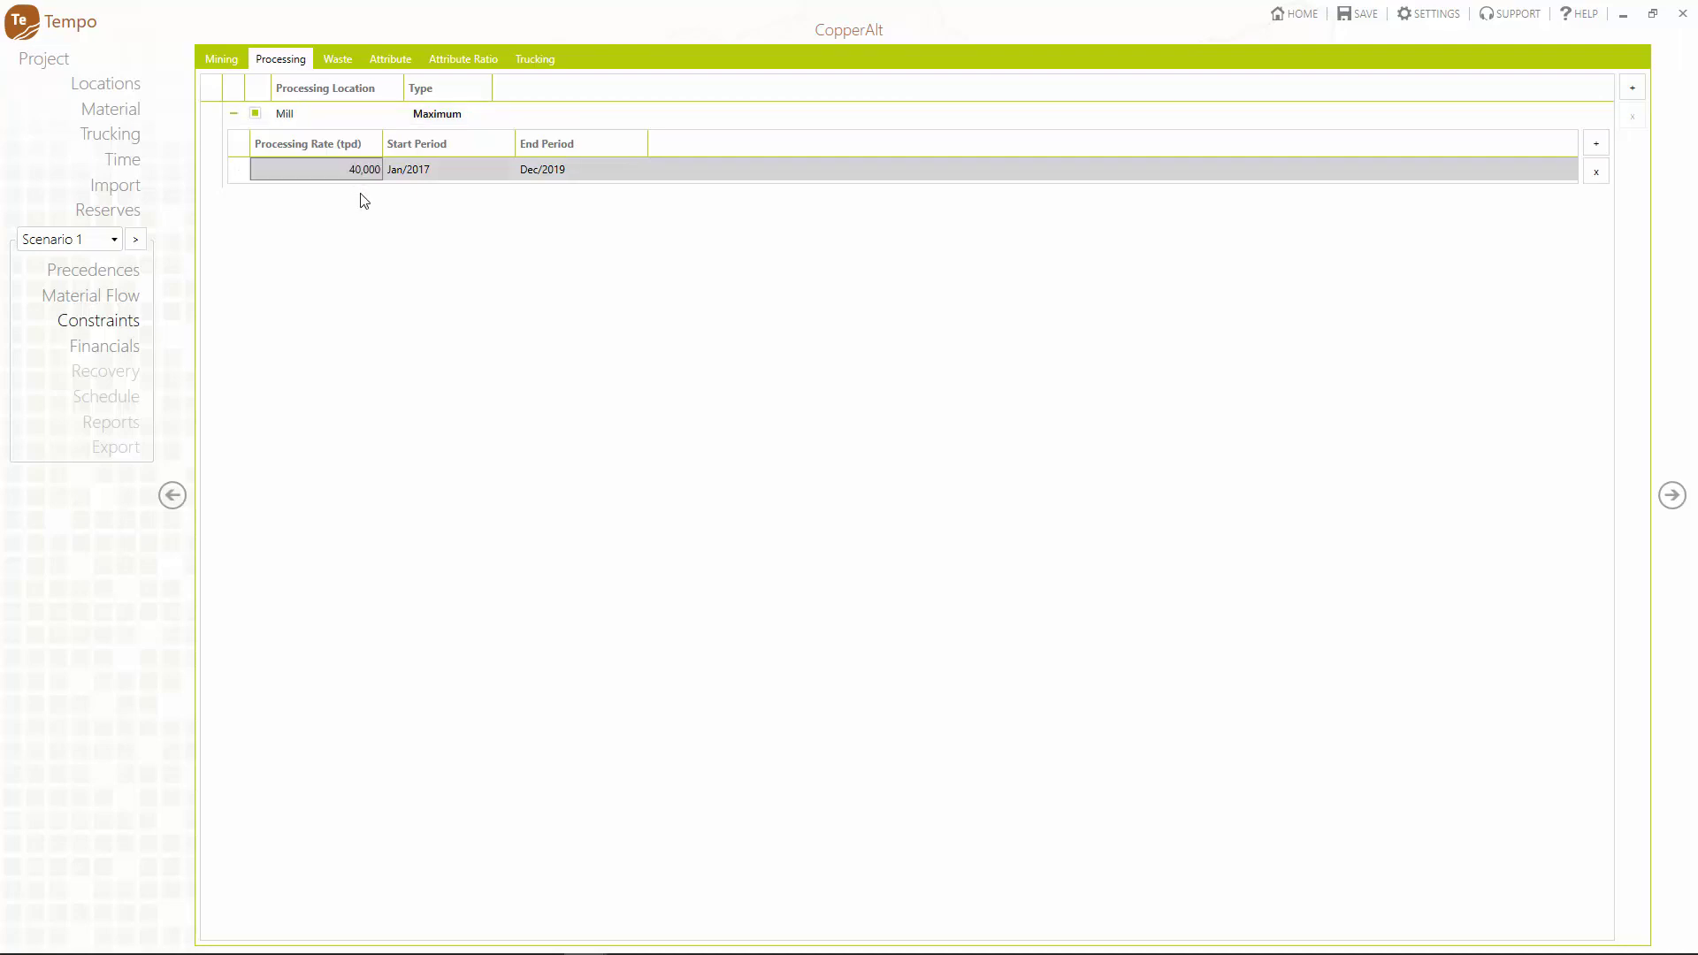
pyautogui.click(1632, 88)
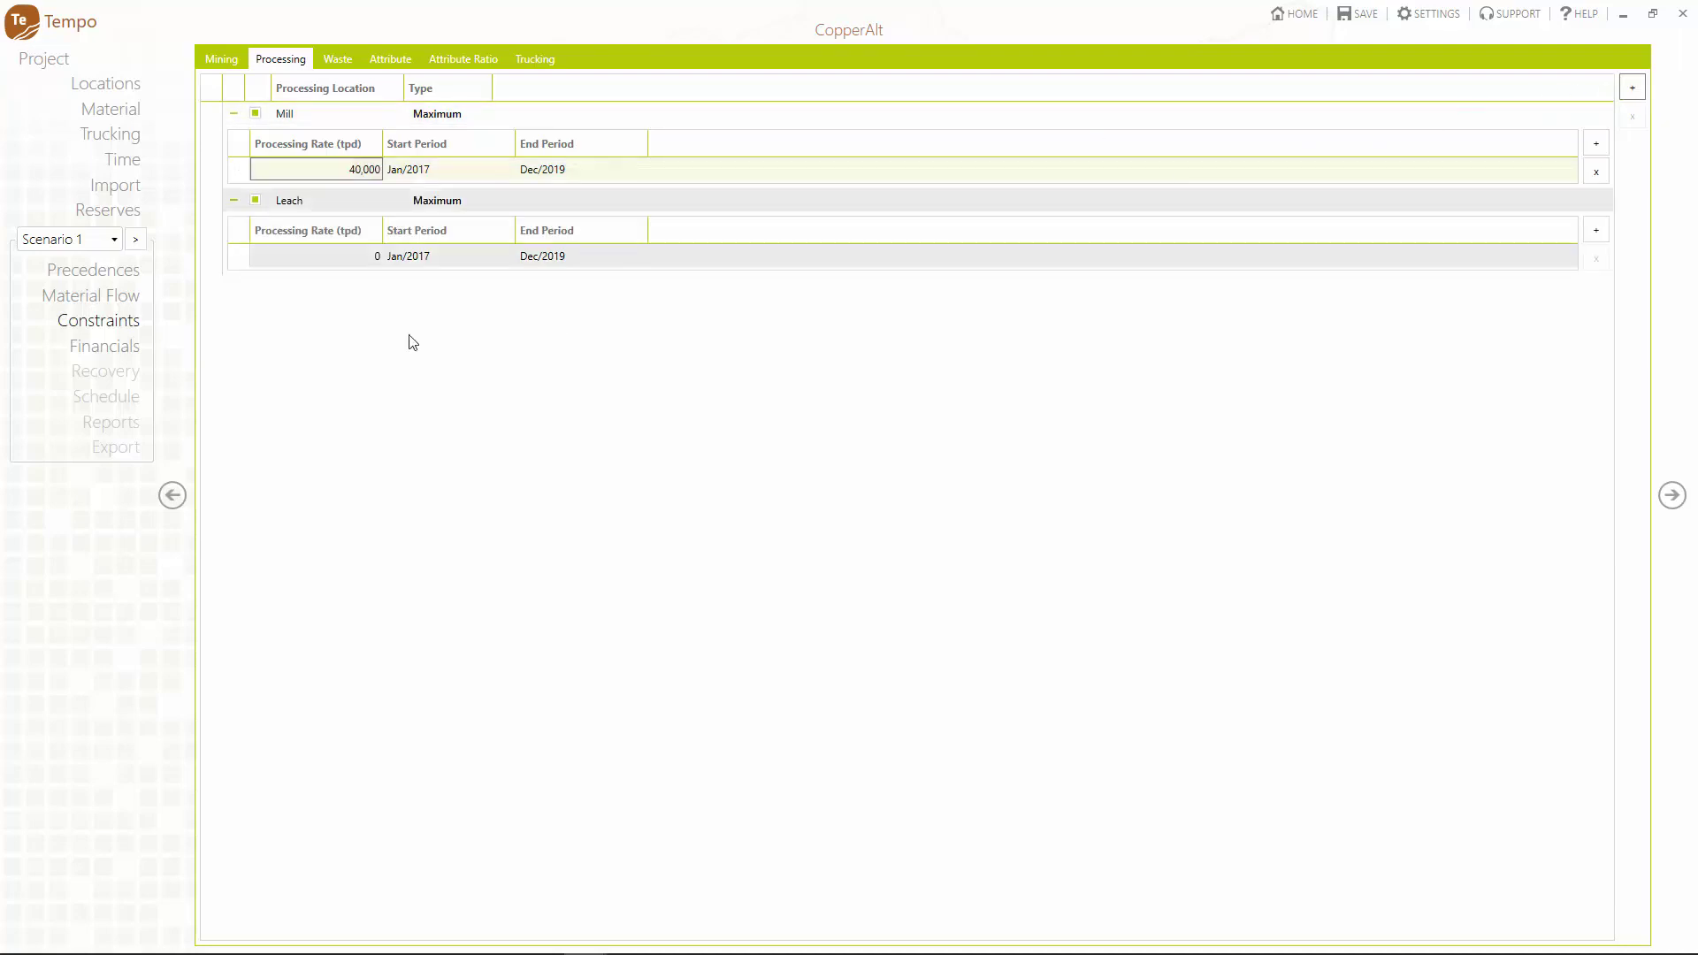
pyautogui.click(353, 258)
pyautogui.write('4,000.00')
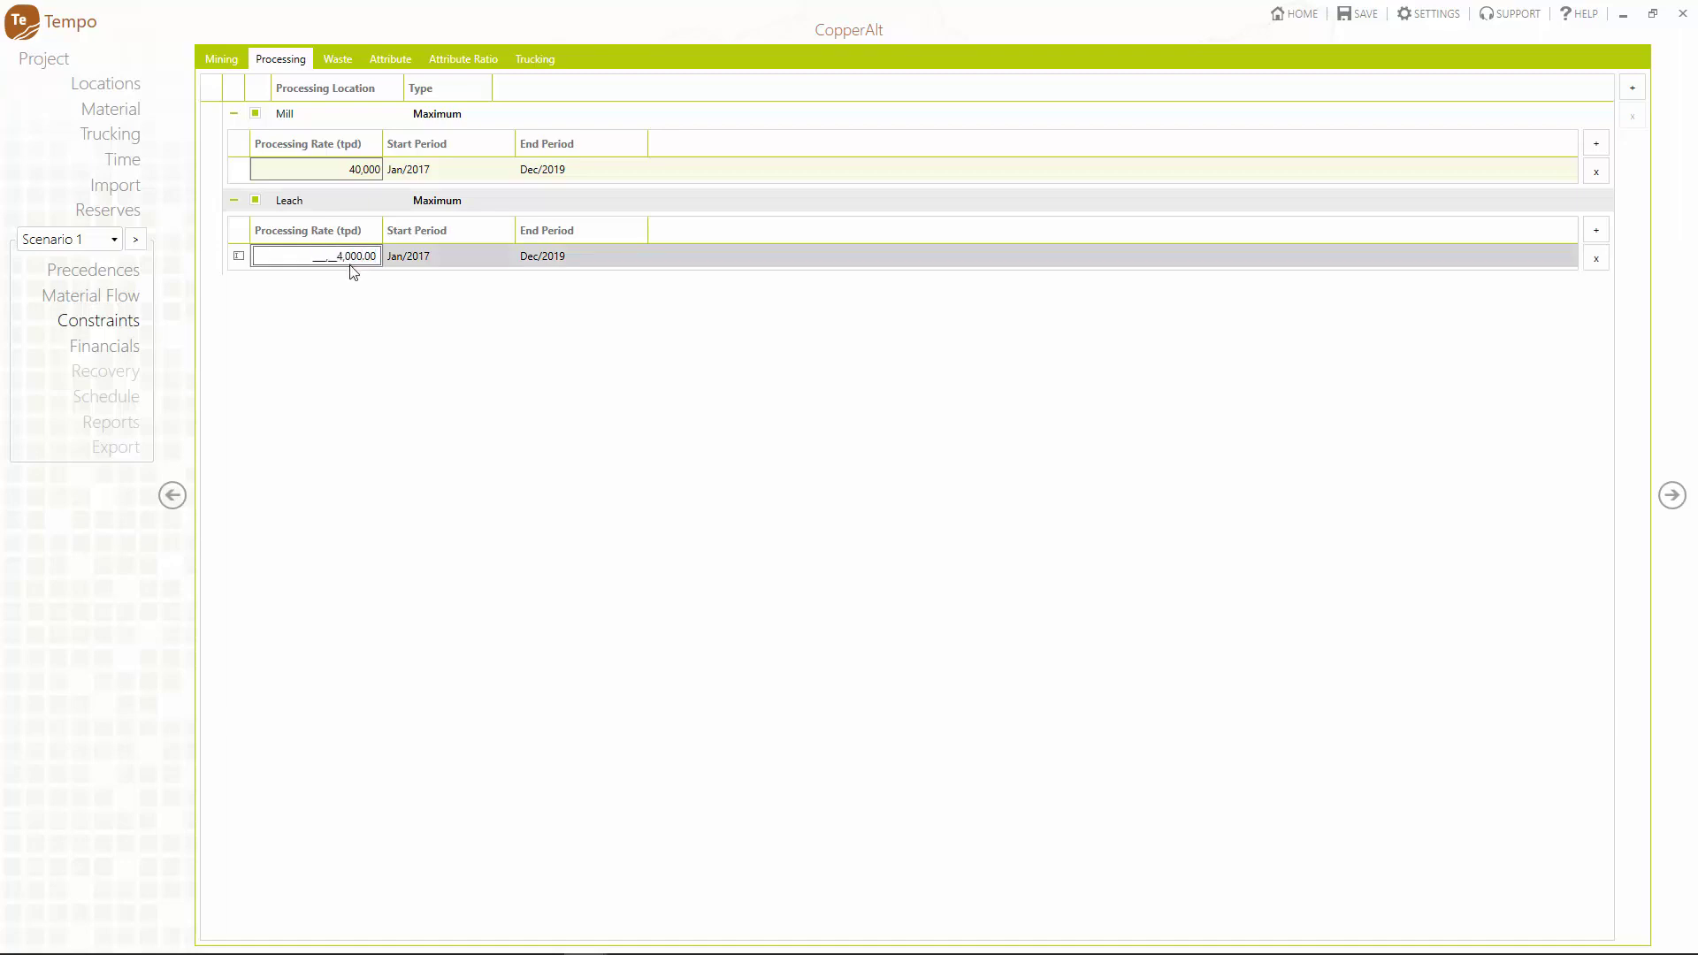
pyautogui.write('00')
pyautogui.press('Return')
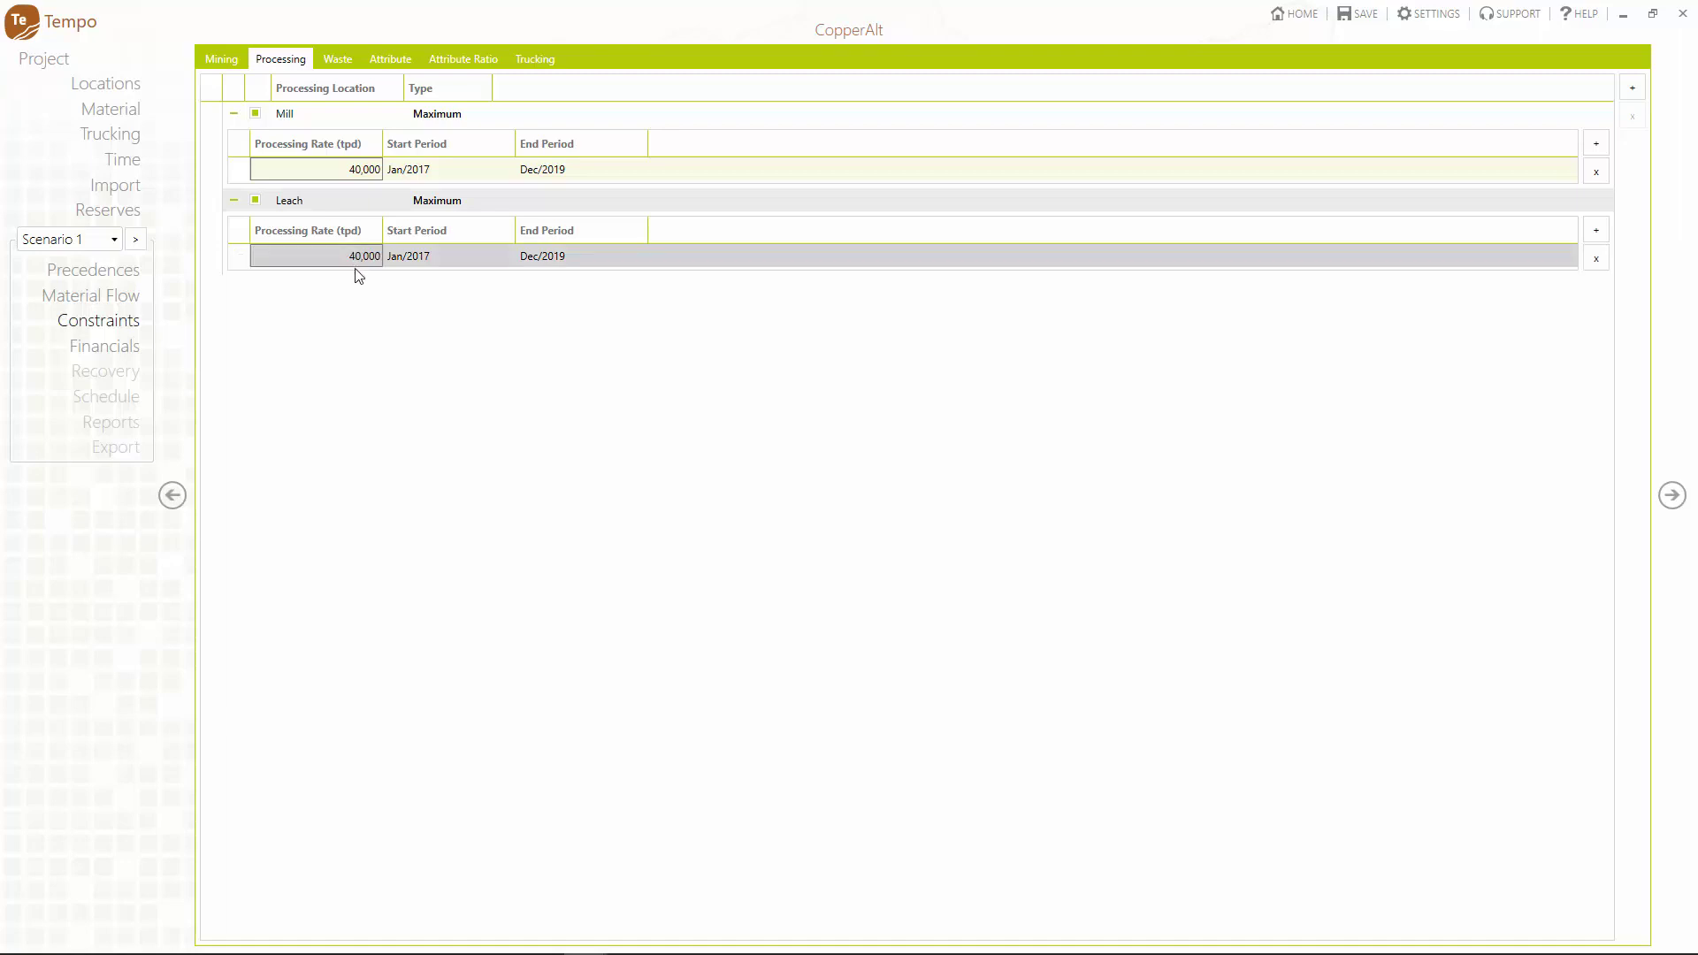
# Step: Add a maximum trucking constraint and begin entering the number of trucks
pyautogui.click(535, 60)
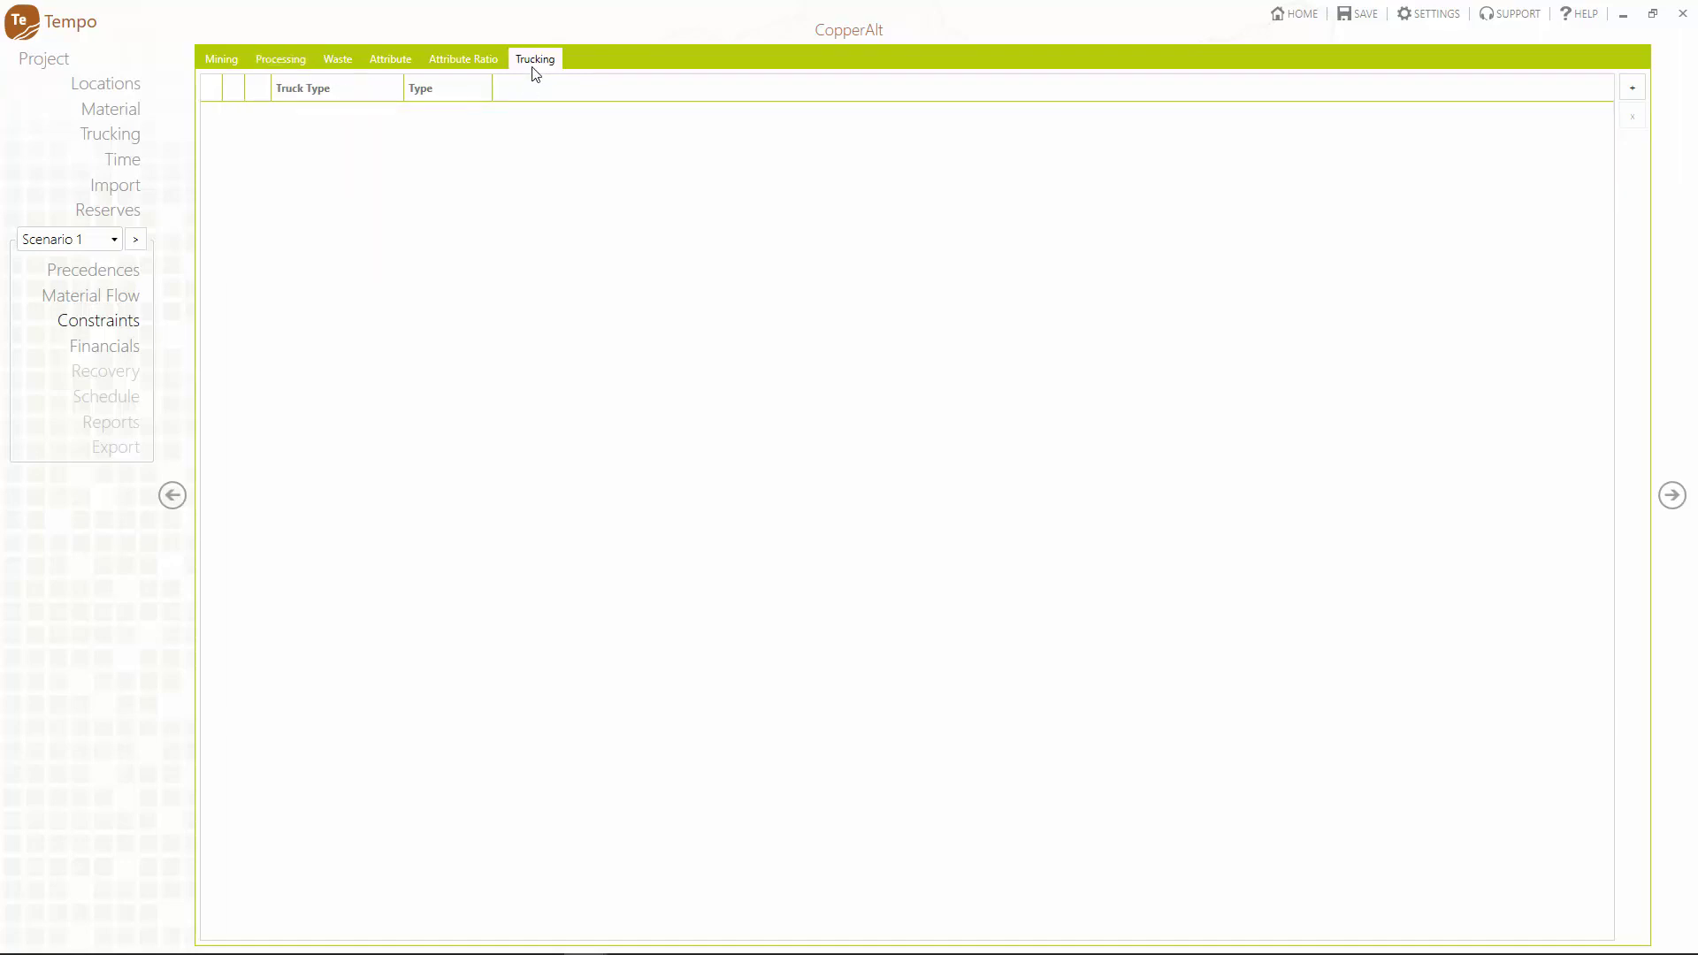
pyautogui.click(1632, 89)
pyautogui.click(351, 168)
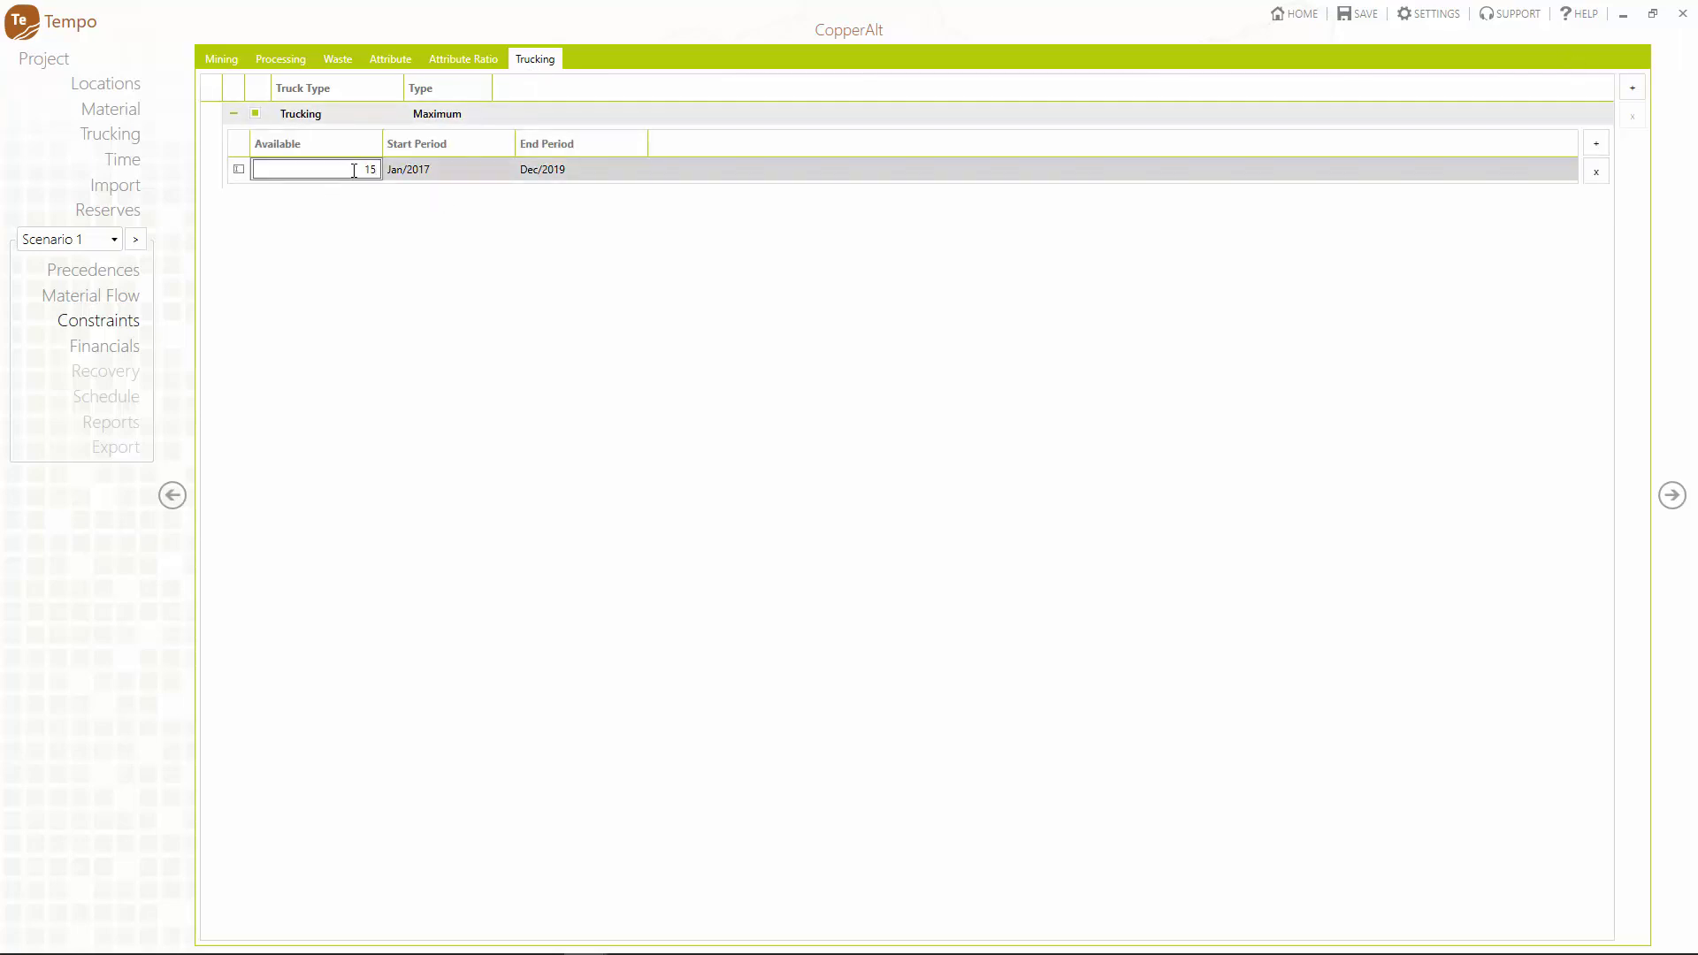
# Step: Commit 15 available trucks, then add a Cu revenue of 5,000 in Financials
pyautogui.press('Return')
pyautogui.click(124, 346)
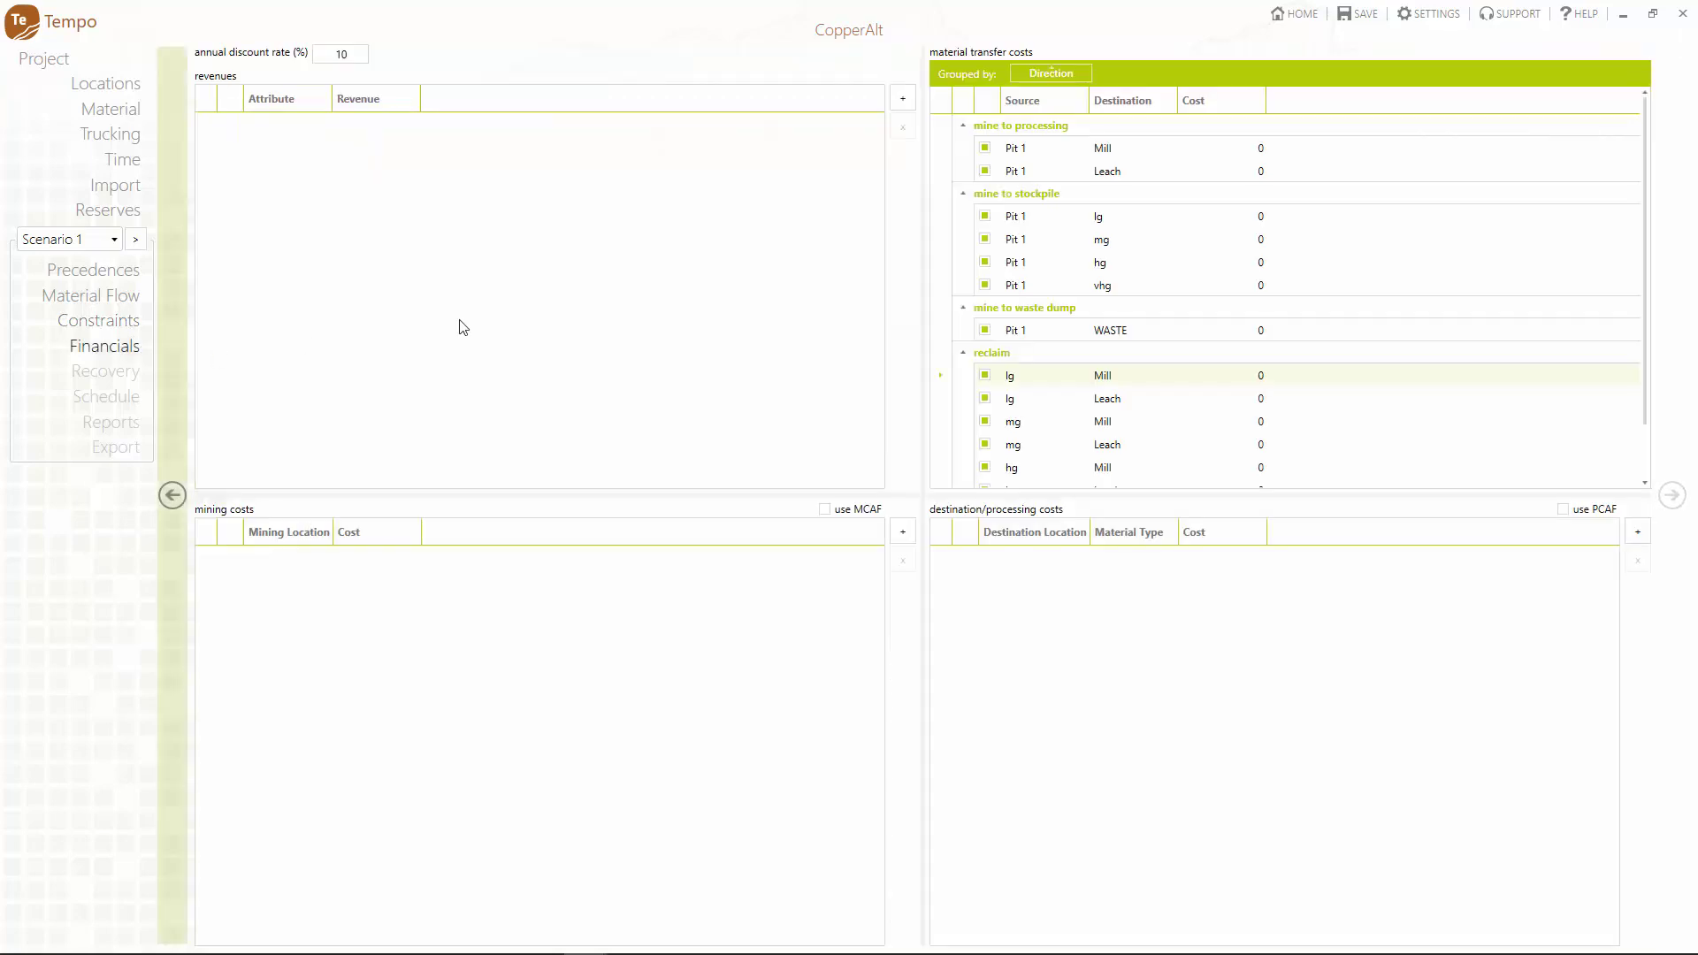
pyautogui.click(903, 99)
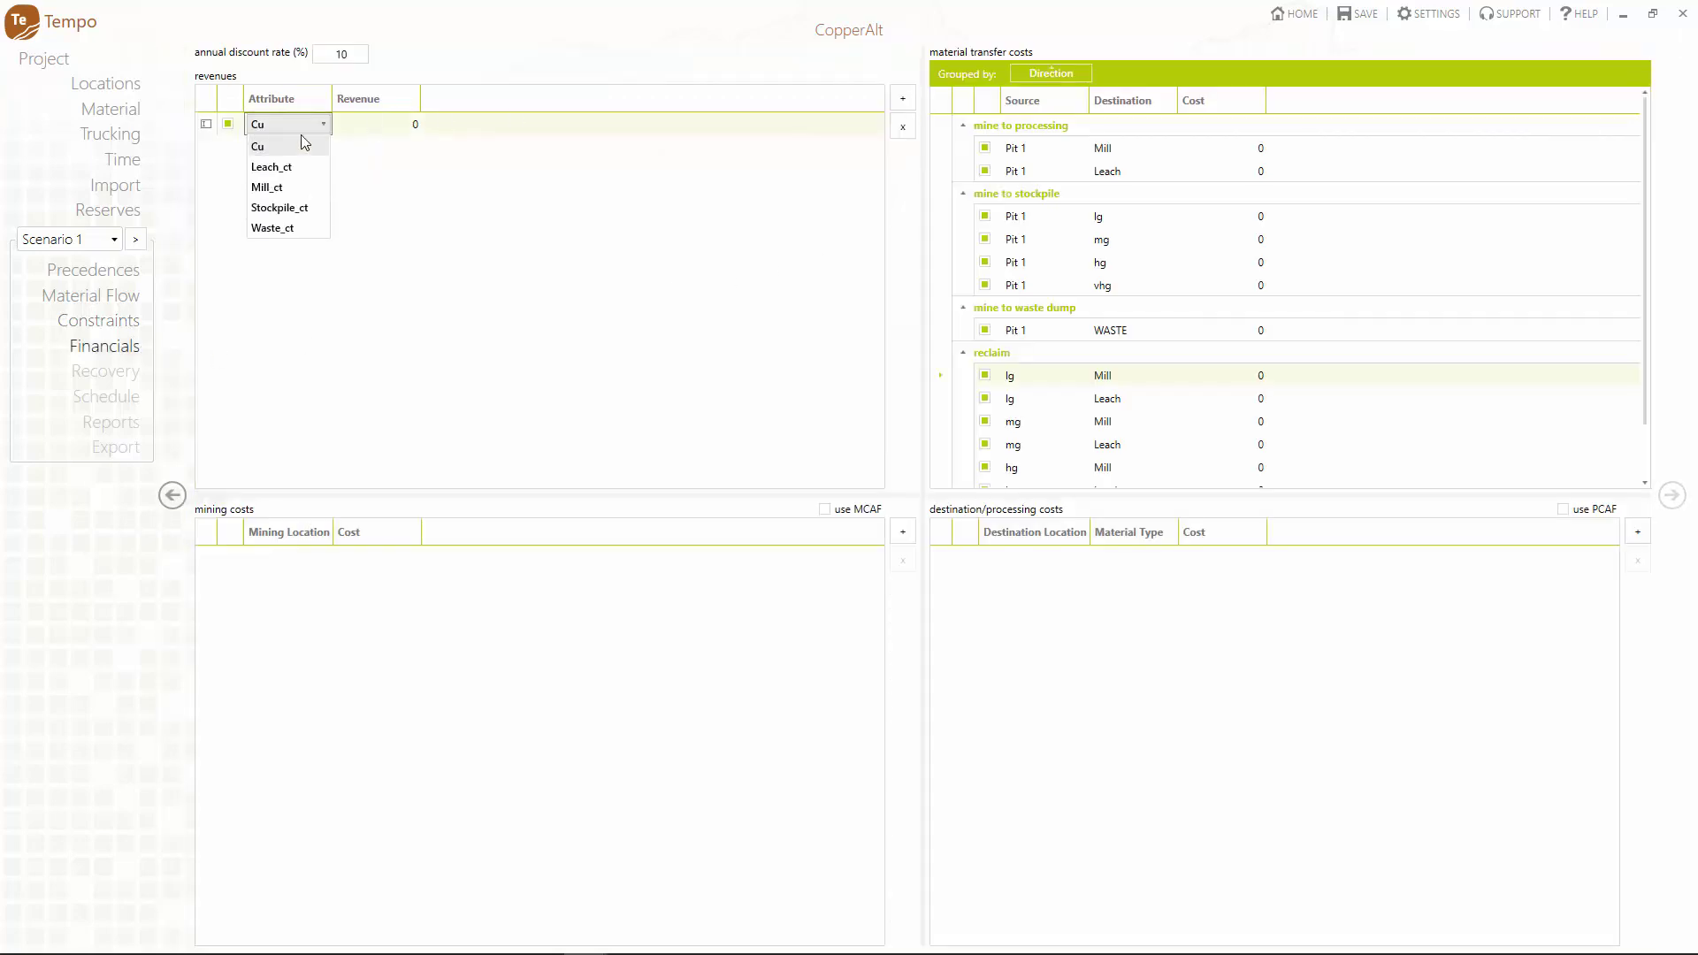
pyautogui.click(329, 142)
pyautogui.click(366, 130)
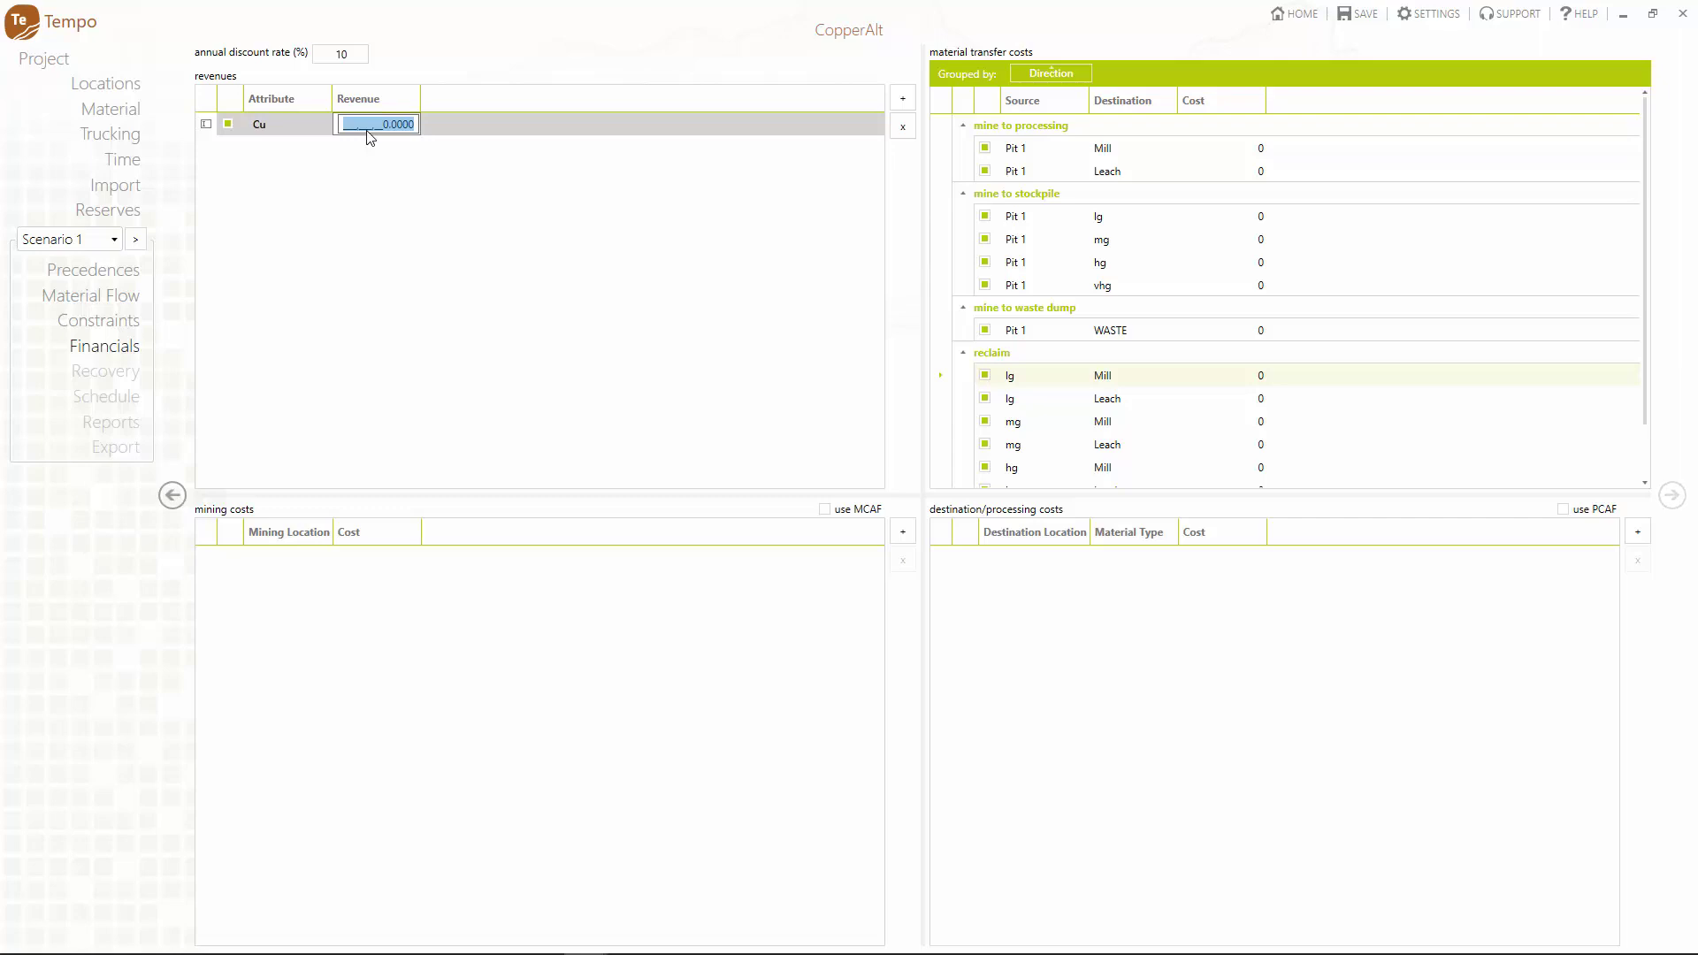
pyautogui.write('5000')
# Step: Add a Pit 1 mining cost of 2
pyautogui.click(903, 532)
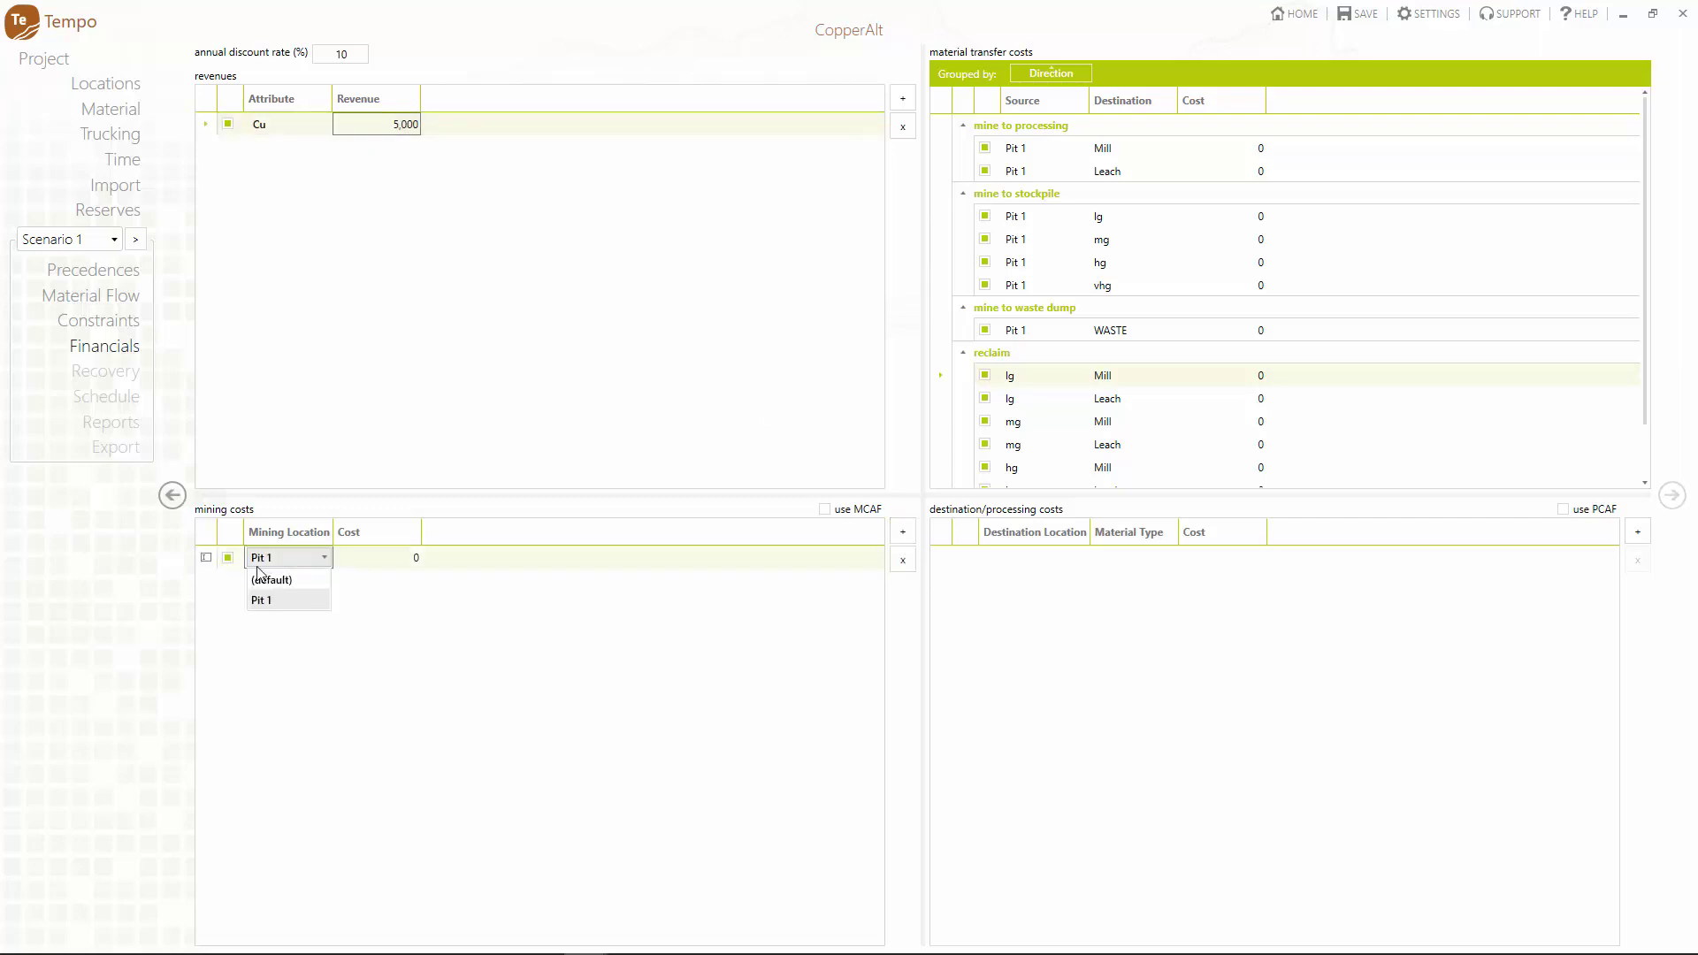
pyautogui.click(276, 599)
pyautogui.click(404, 557)
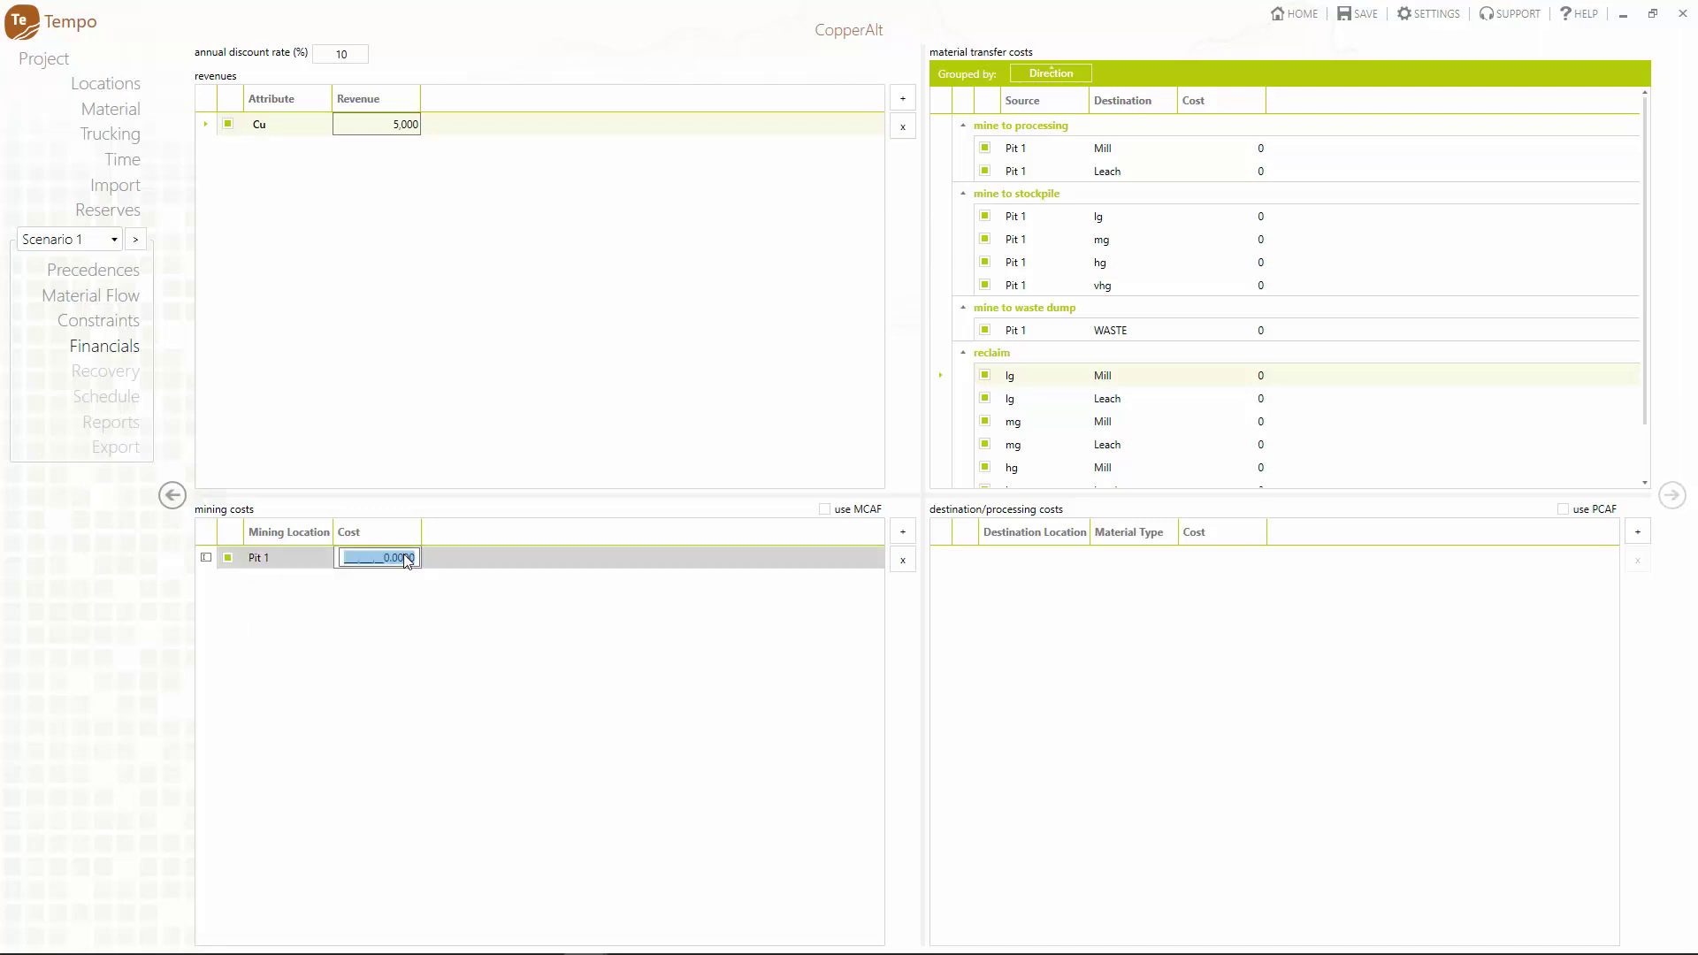
pyautogui.write('2')
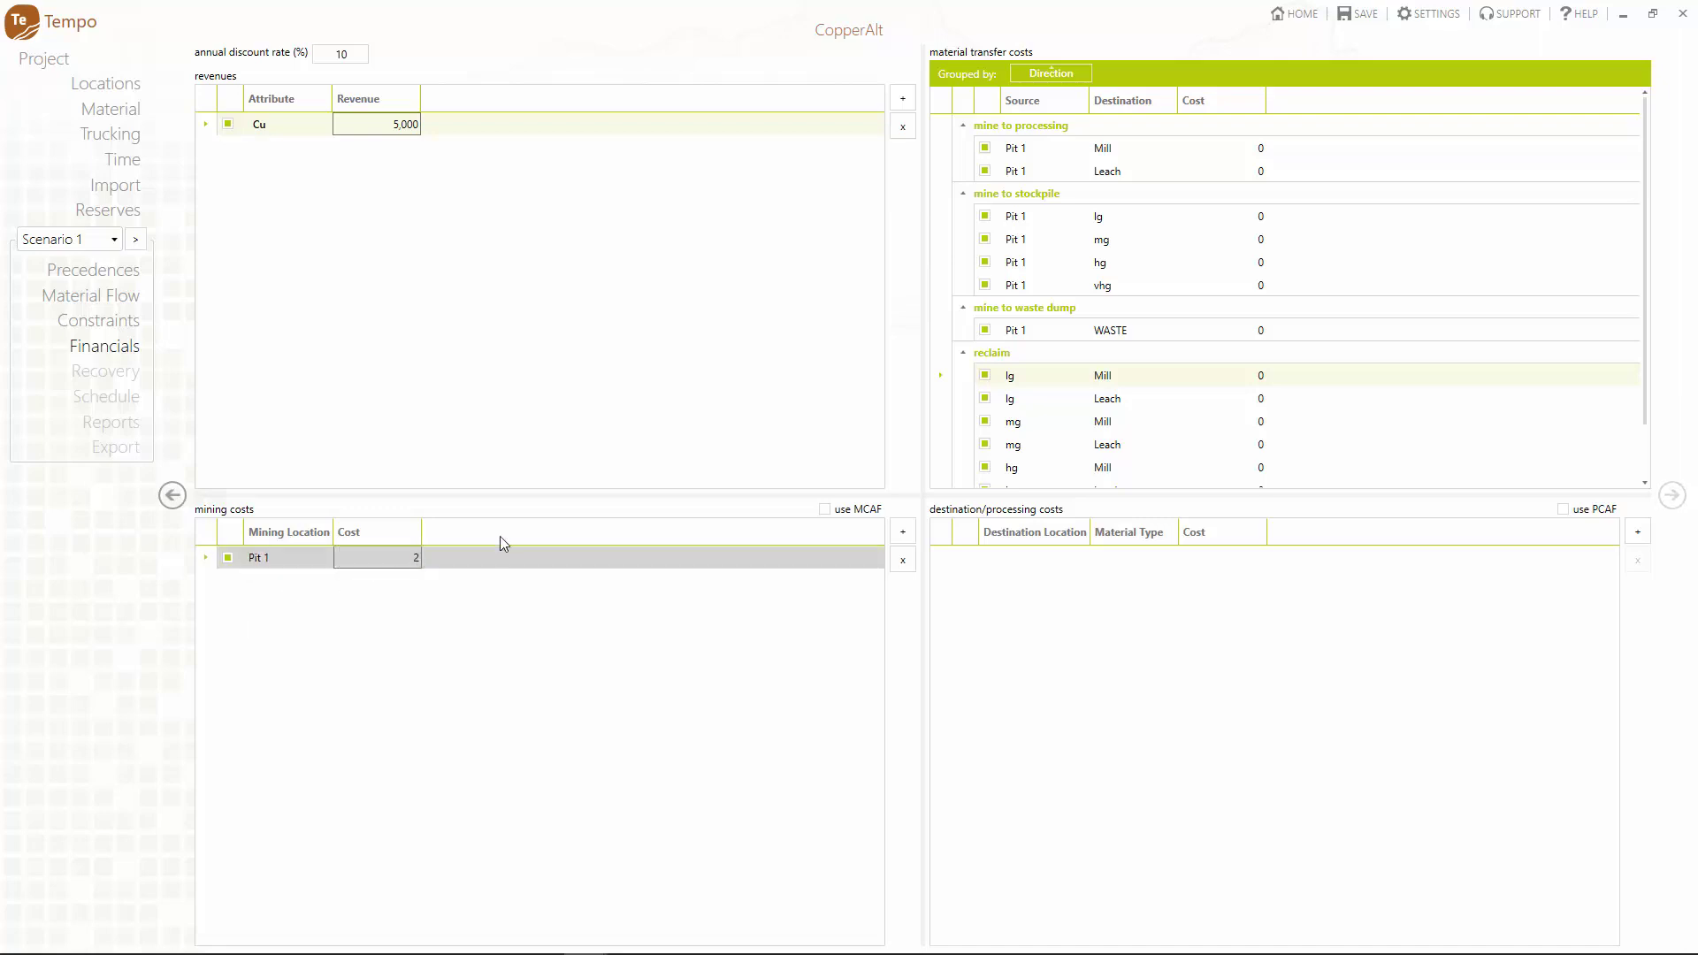
# Step: Add processing costs of 12 for Mill and 5 for Leach
pyautogui.click(1638, 532)
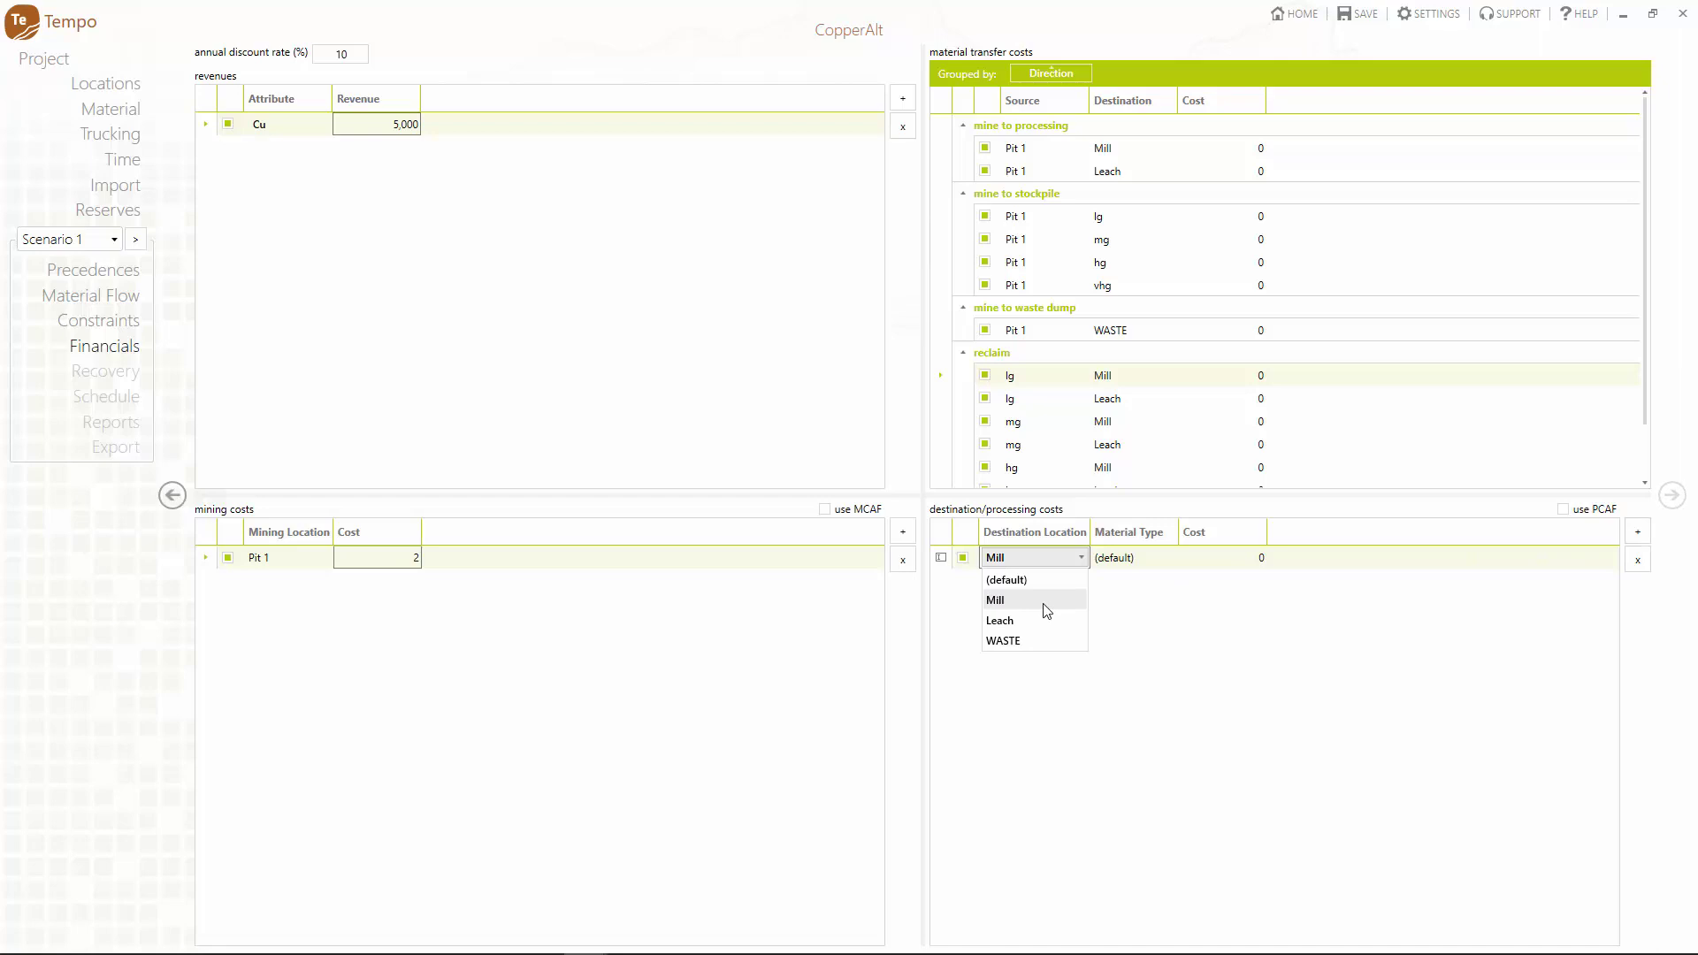
pyautogui.click(1044, 605)
pyautogui.click(1226, 566)
pyautogui.write('12')
pyautogui.press('Return')
pyautogui.click(1638, 532)
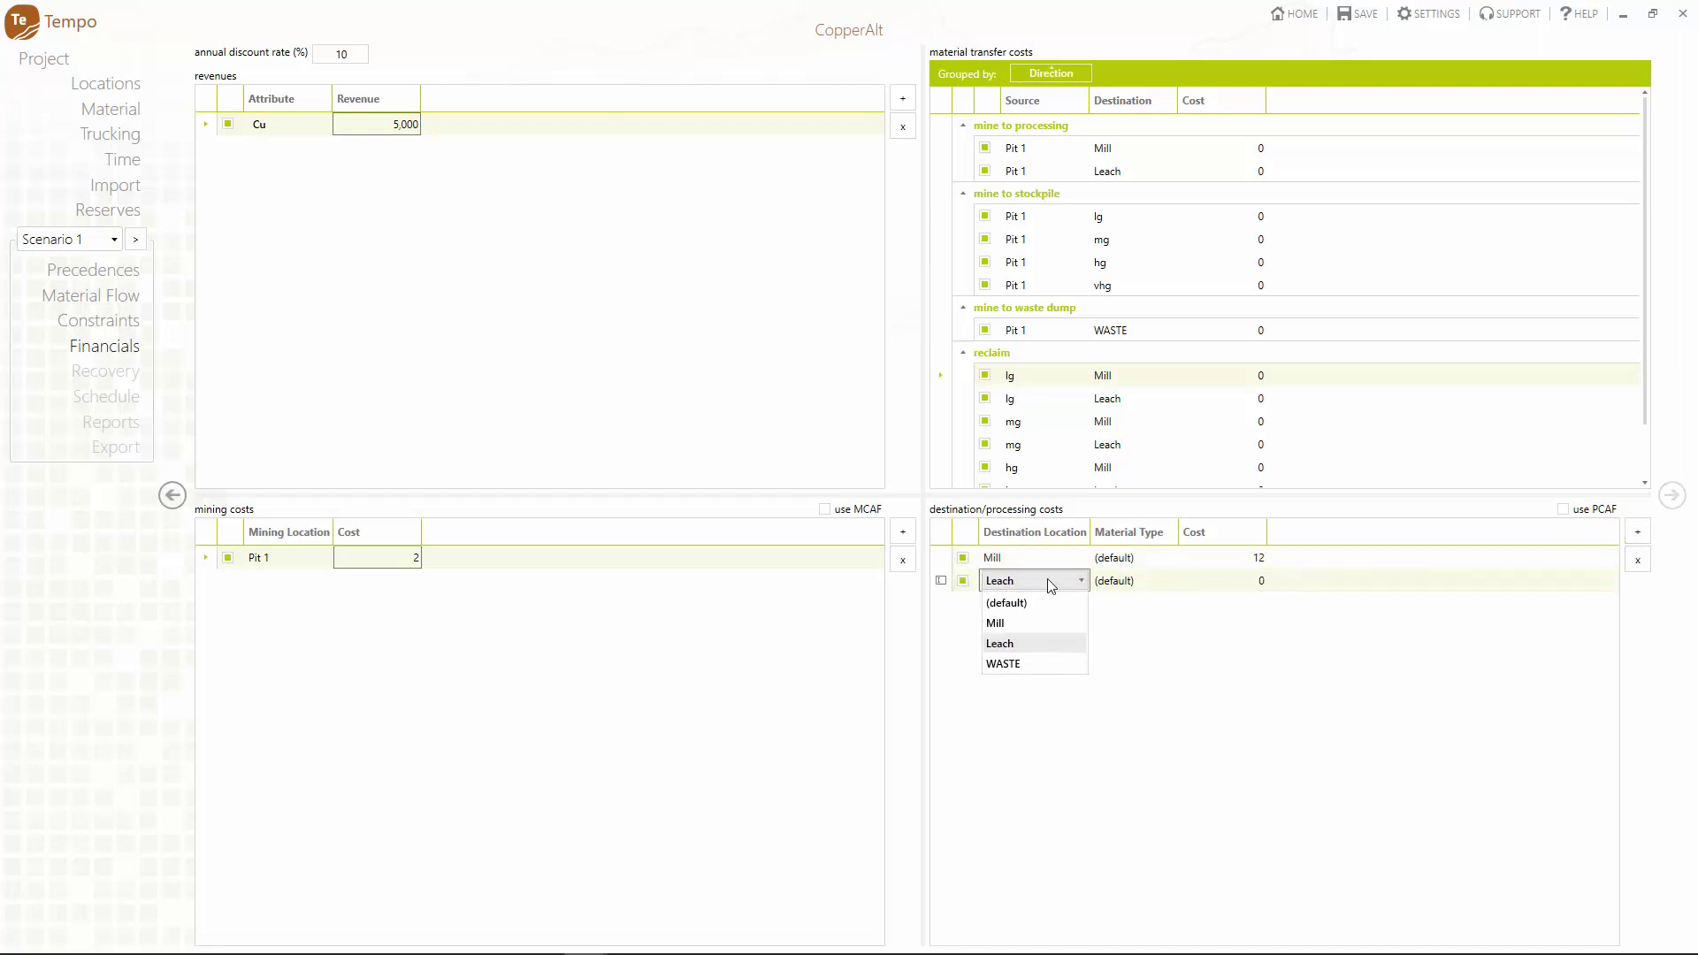
pyautogui.click(1016, 644)
pyautogui.click(1238, 582)
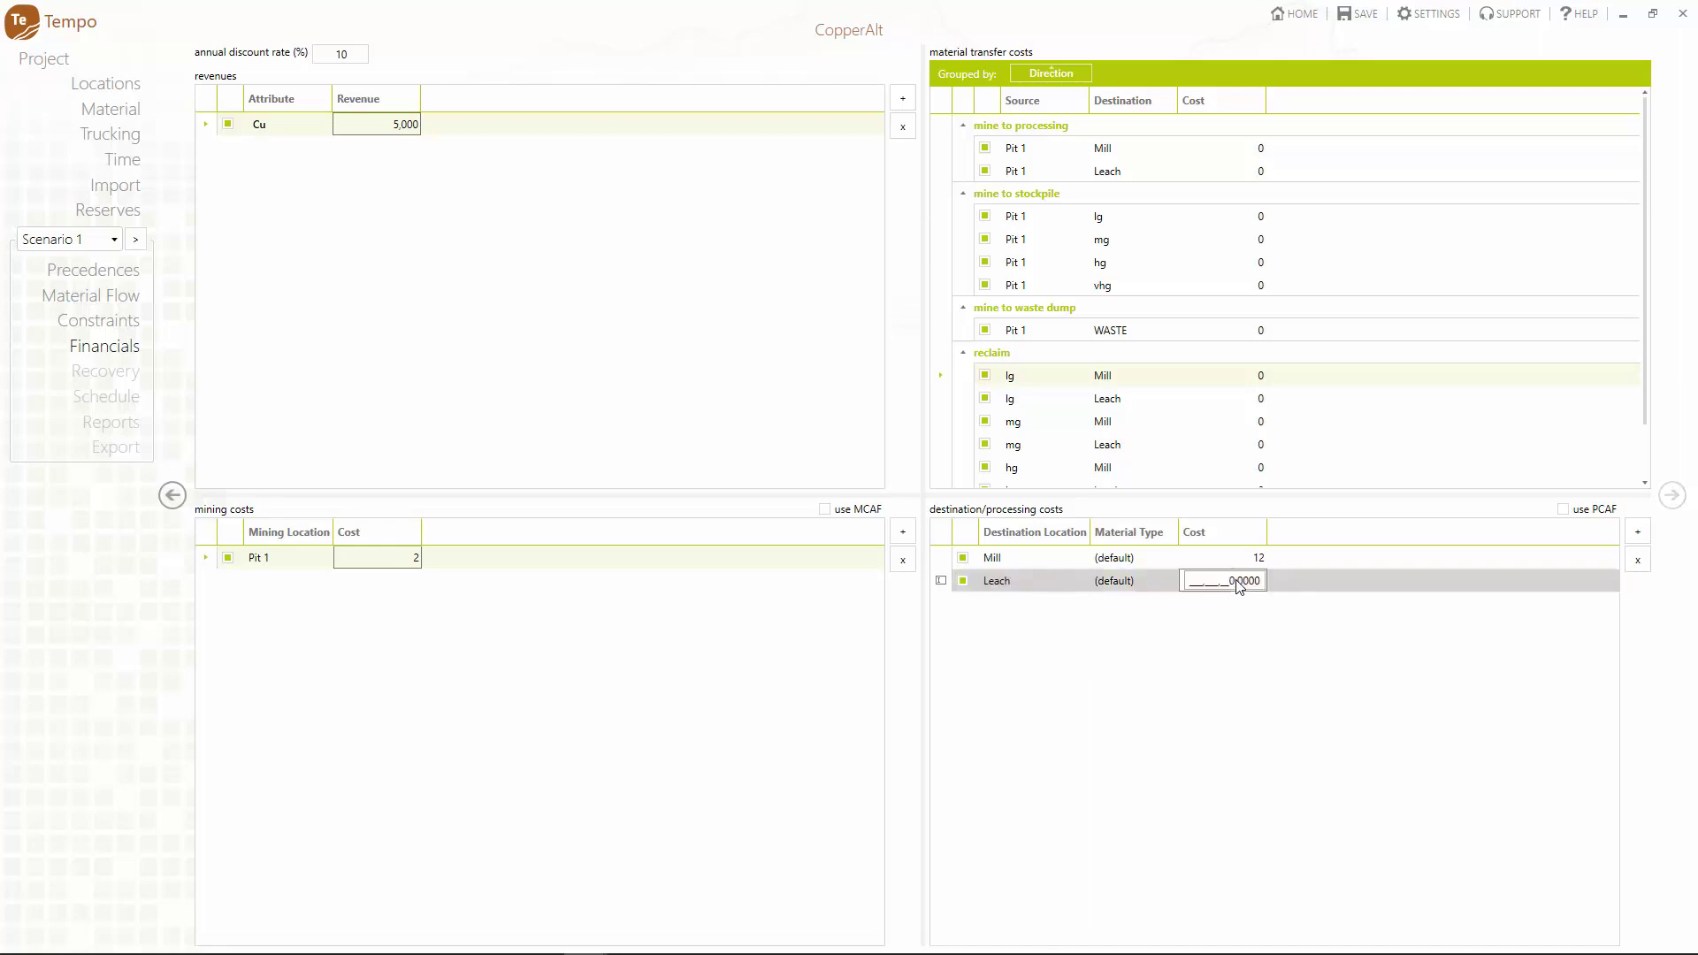
pyautogui.write('5')
# Step: On the Recovery page, add a Cu recovery entry for the Mill set to 92%
pyautogui.click(1672, 496)
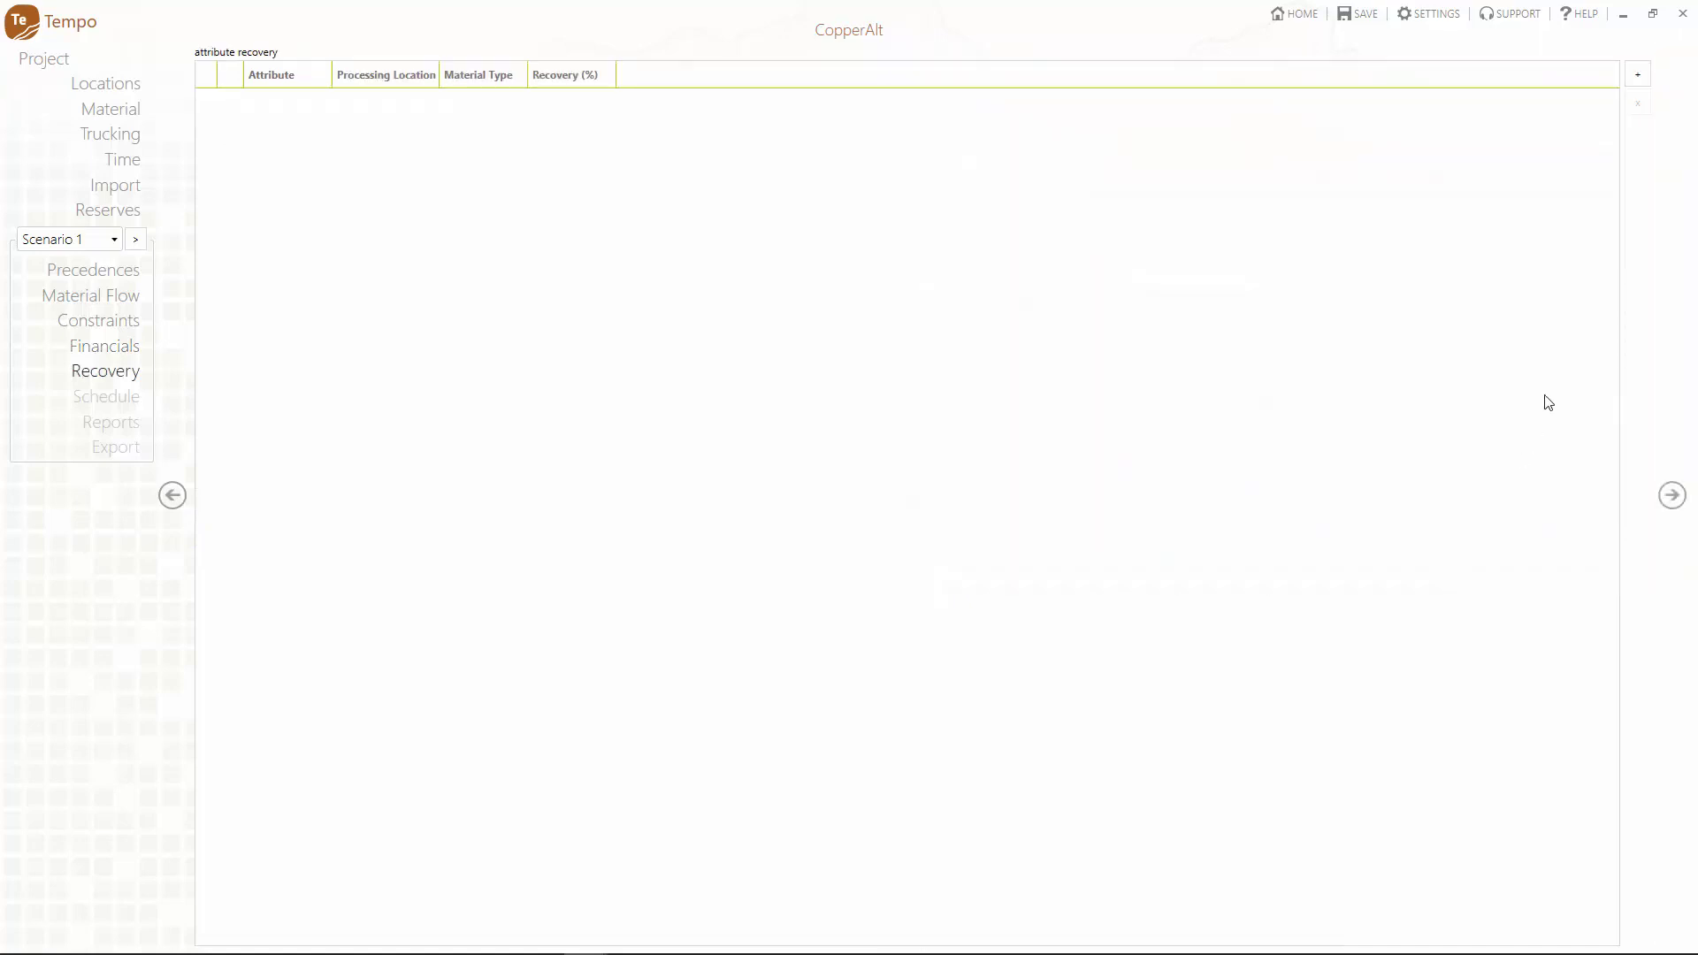
pyautogui.click(1638, 75)
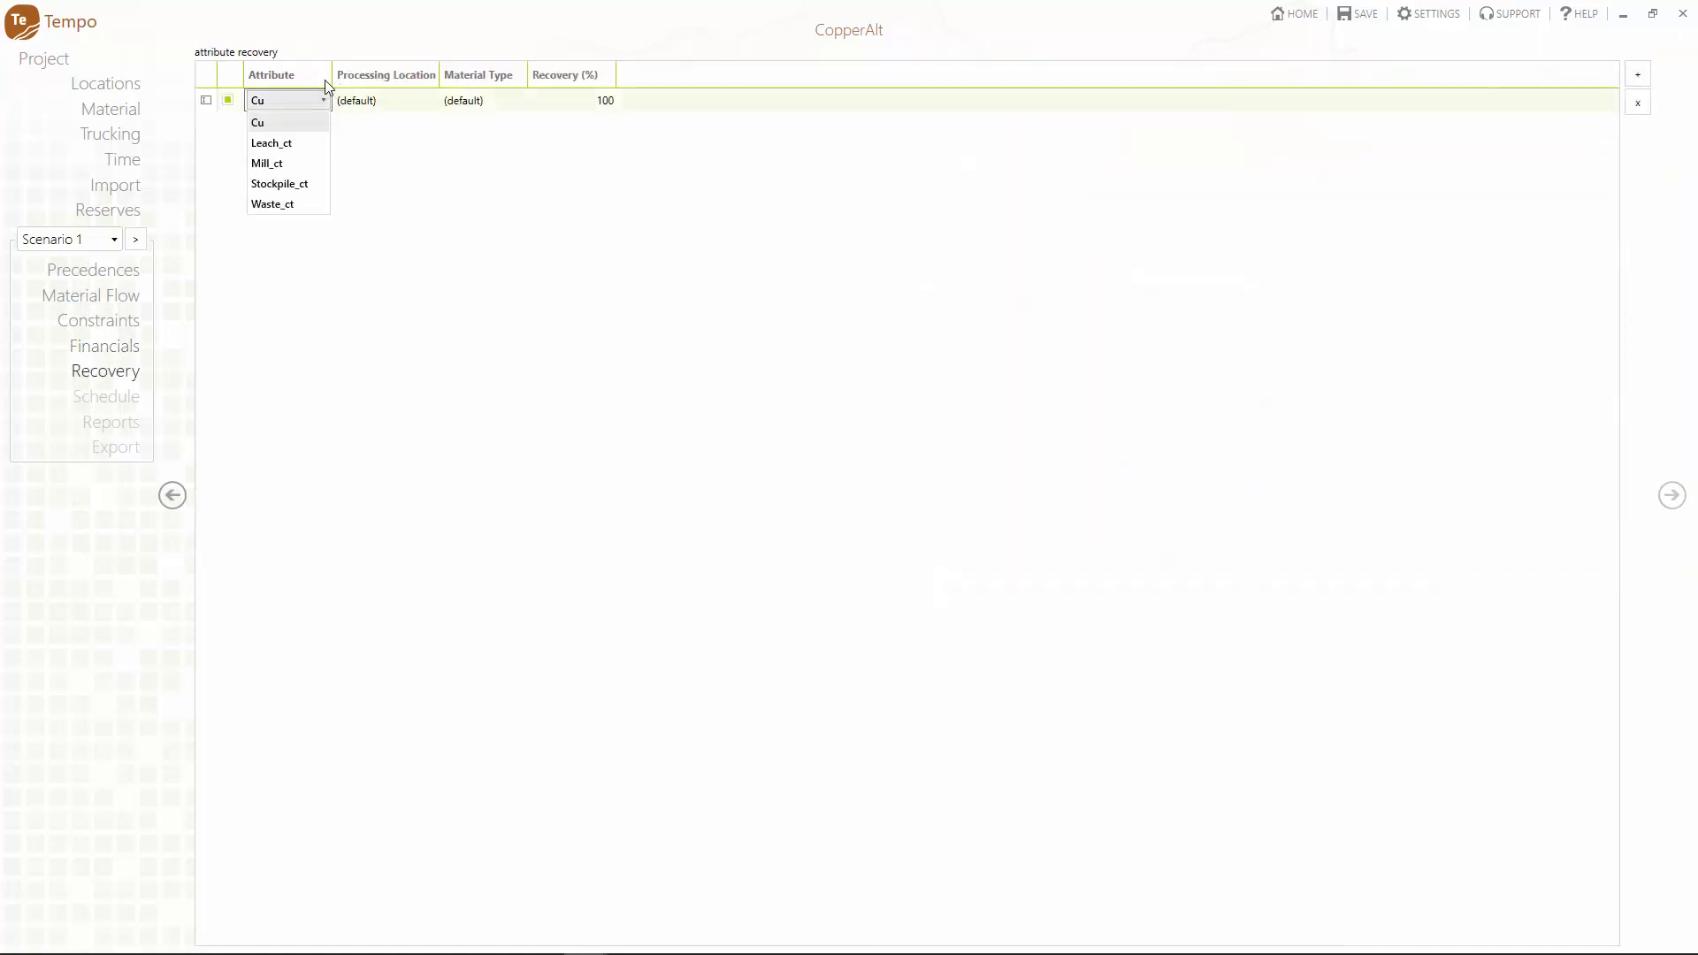
pyautogui.click(306, 123)
pyautogui.click(407, 100)
pyautogui.click(407, 100)
pyautogui.click(393, 142)
pyautogui.click(533, 106)
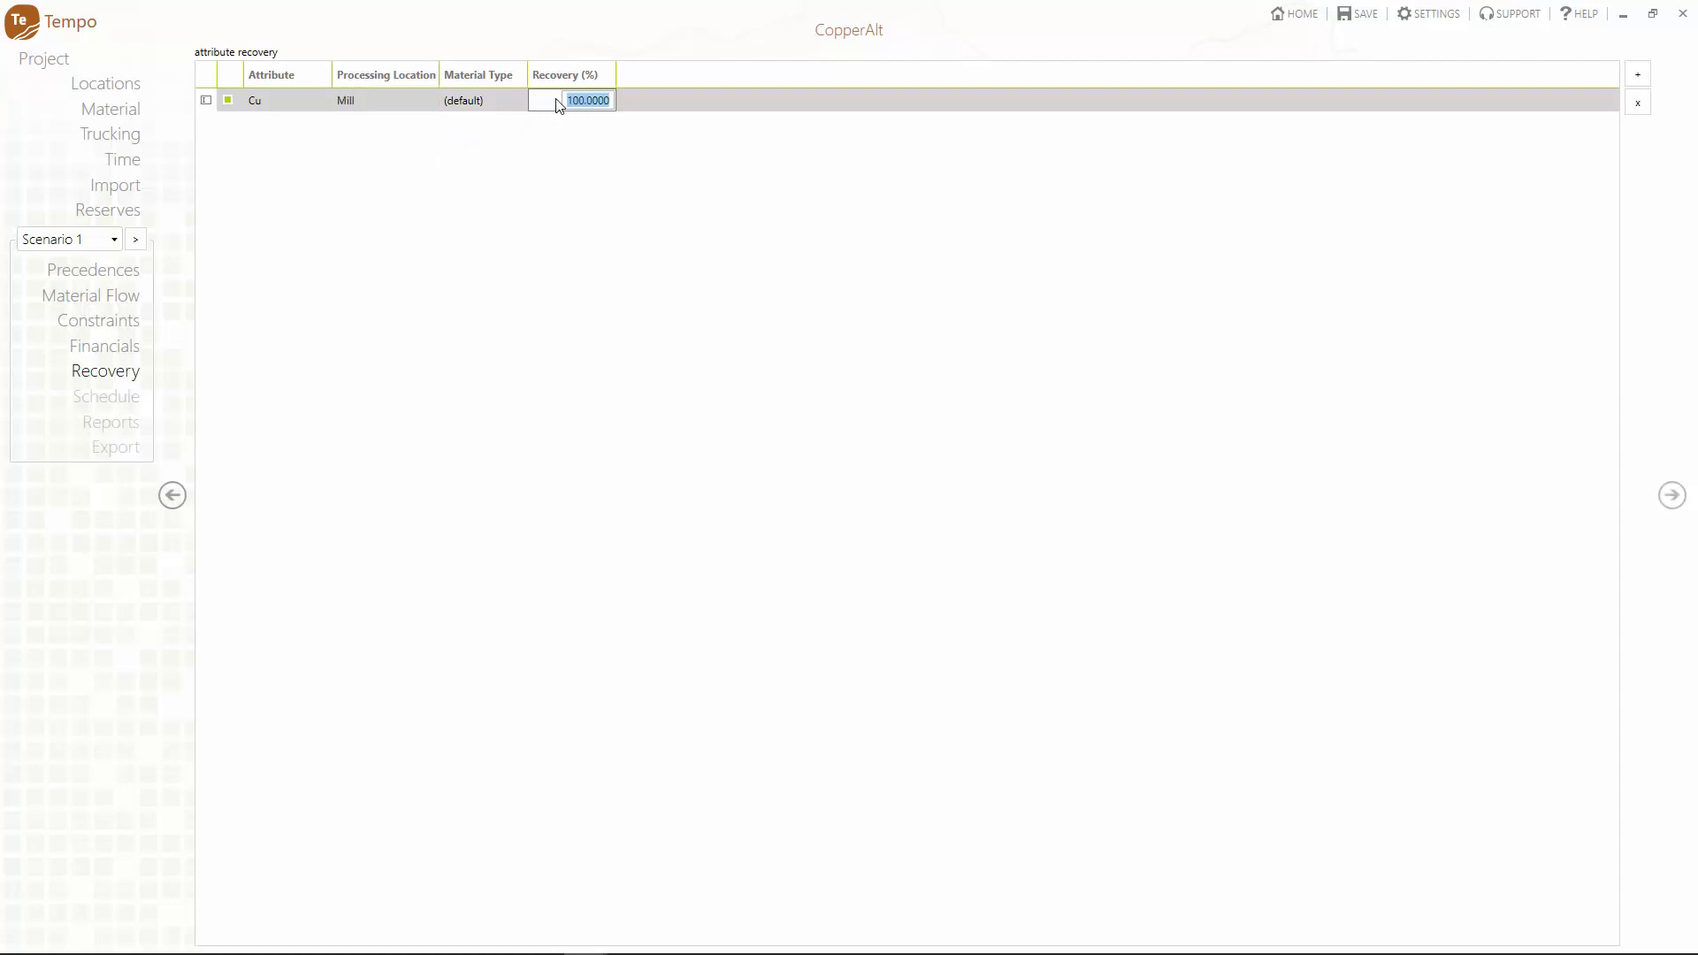
pyautogui.press('BackSpace')
# Step: Add a second Cu recovery entry for Leach set to 60%
pyautogui.click(1639, 74)
pyautogui.click(288, 145)
pyautogui.click(378, 125)
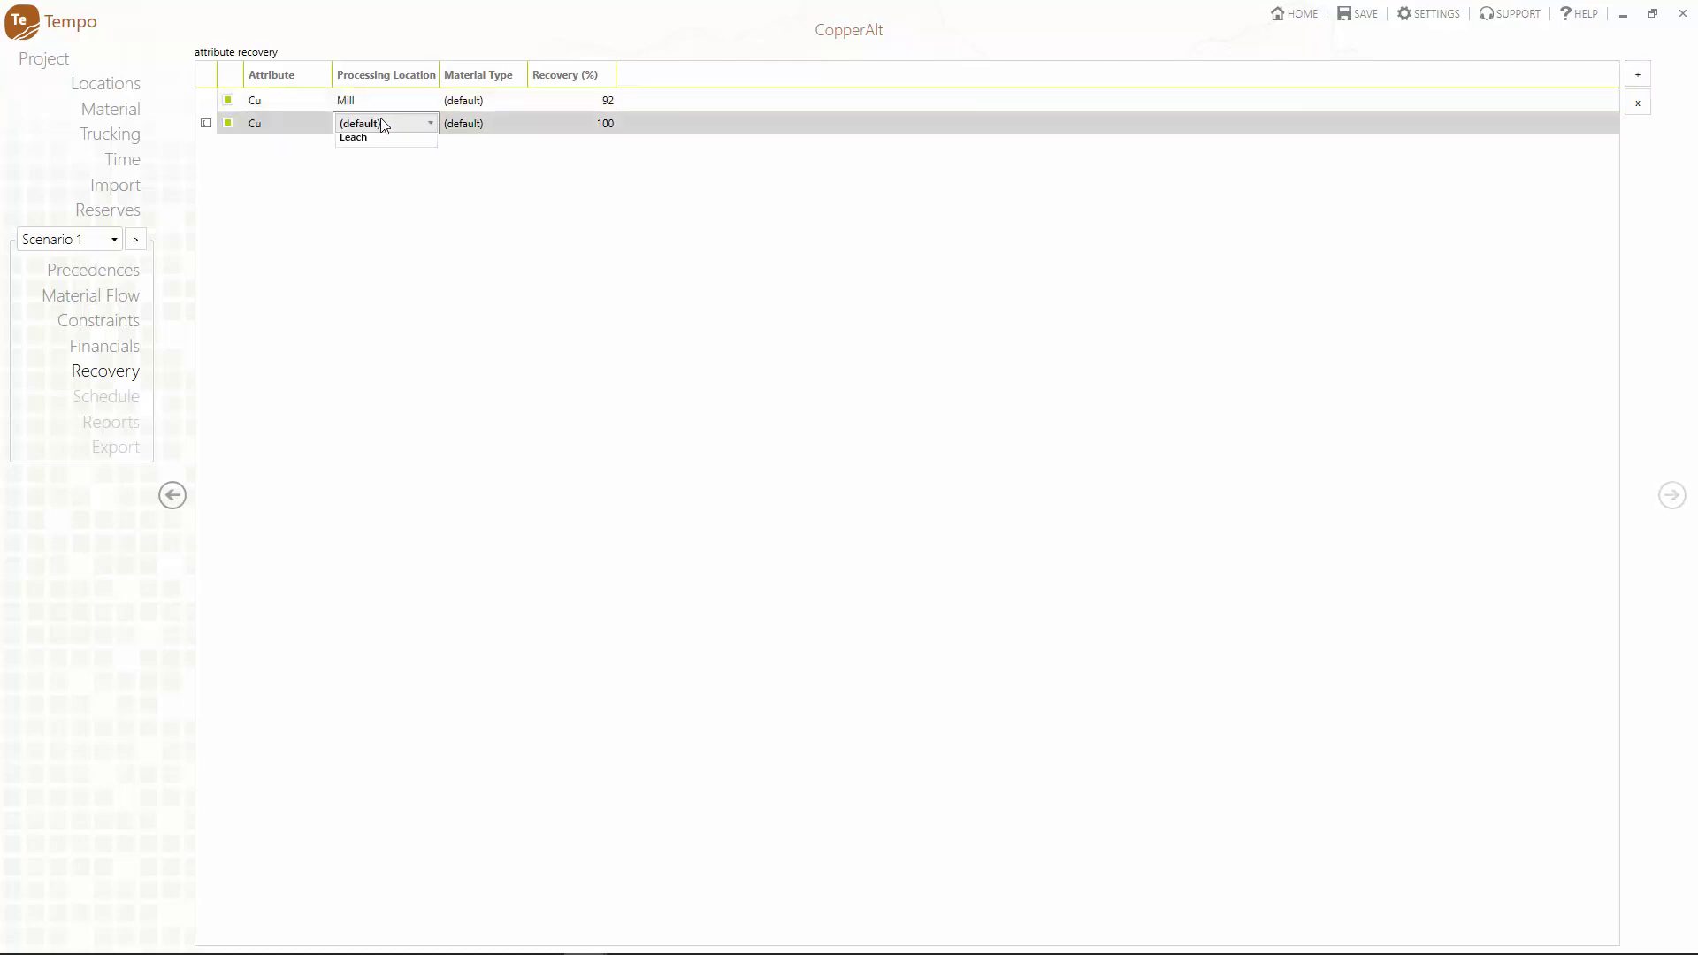
pyautogui.click(375, 184)
pyautogui.click(584, 129)
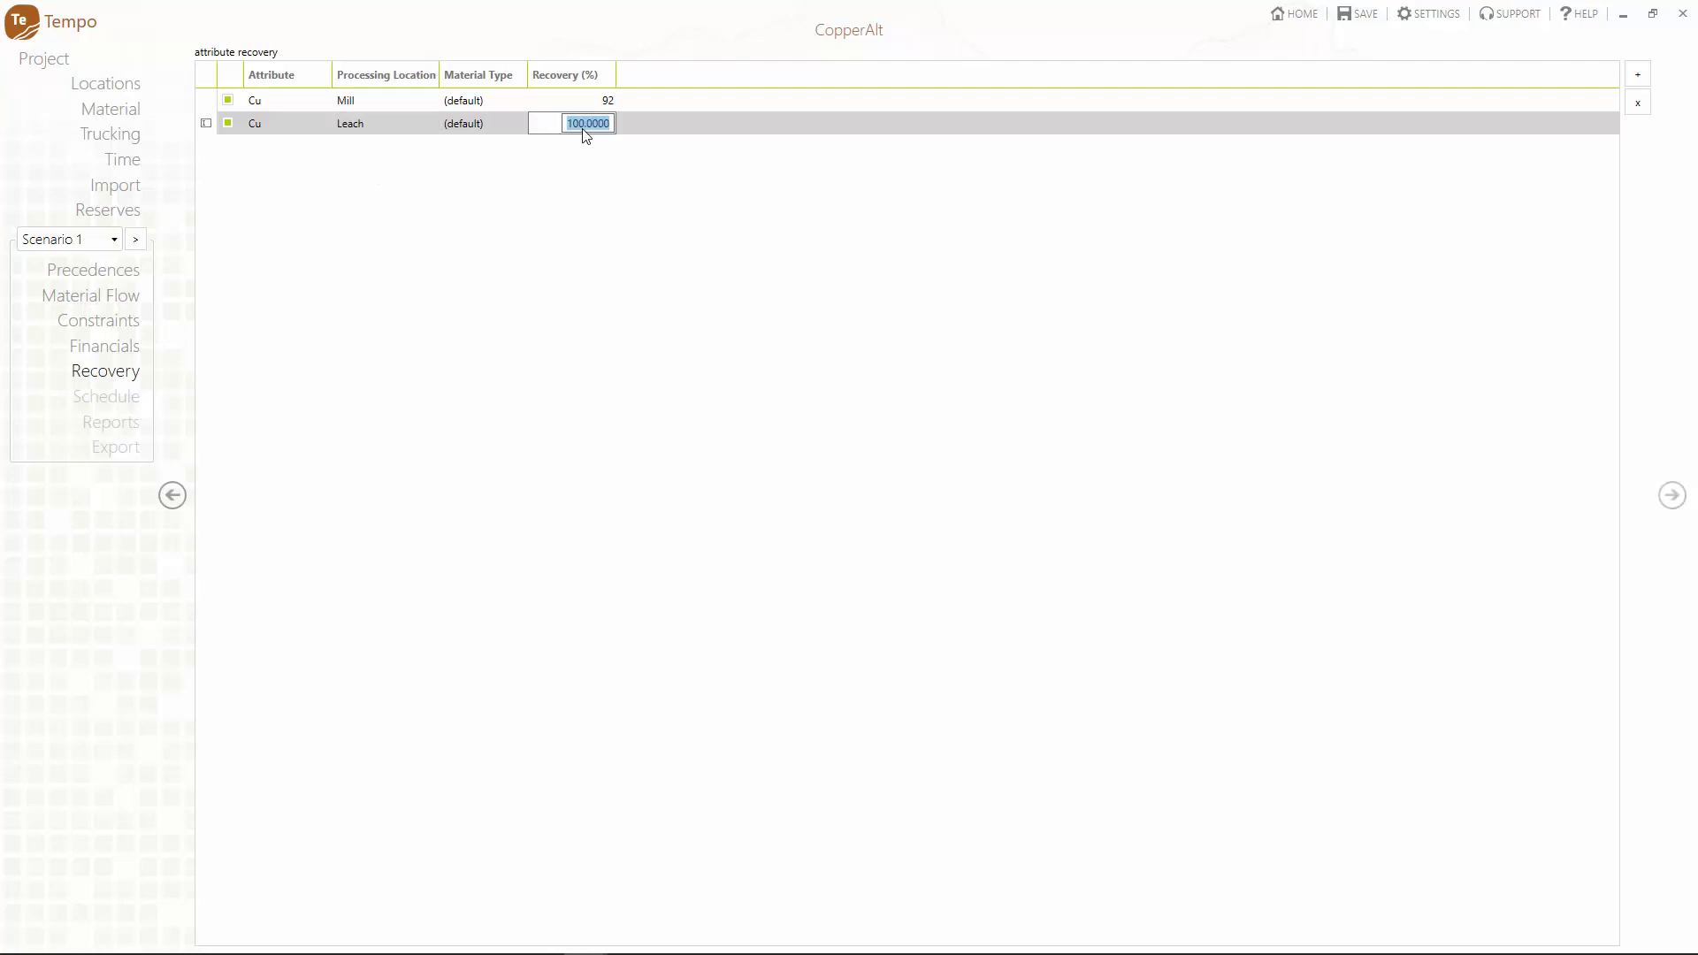
pyautogui.write('60')
pyautogui.press('Return')
# Step: Review the Schedule summary page, then generate the heuristic schedule
pyautogui.click(1671, 496)
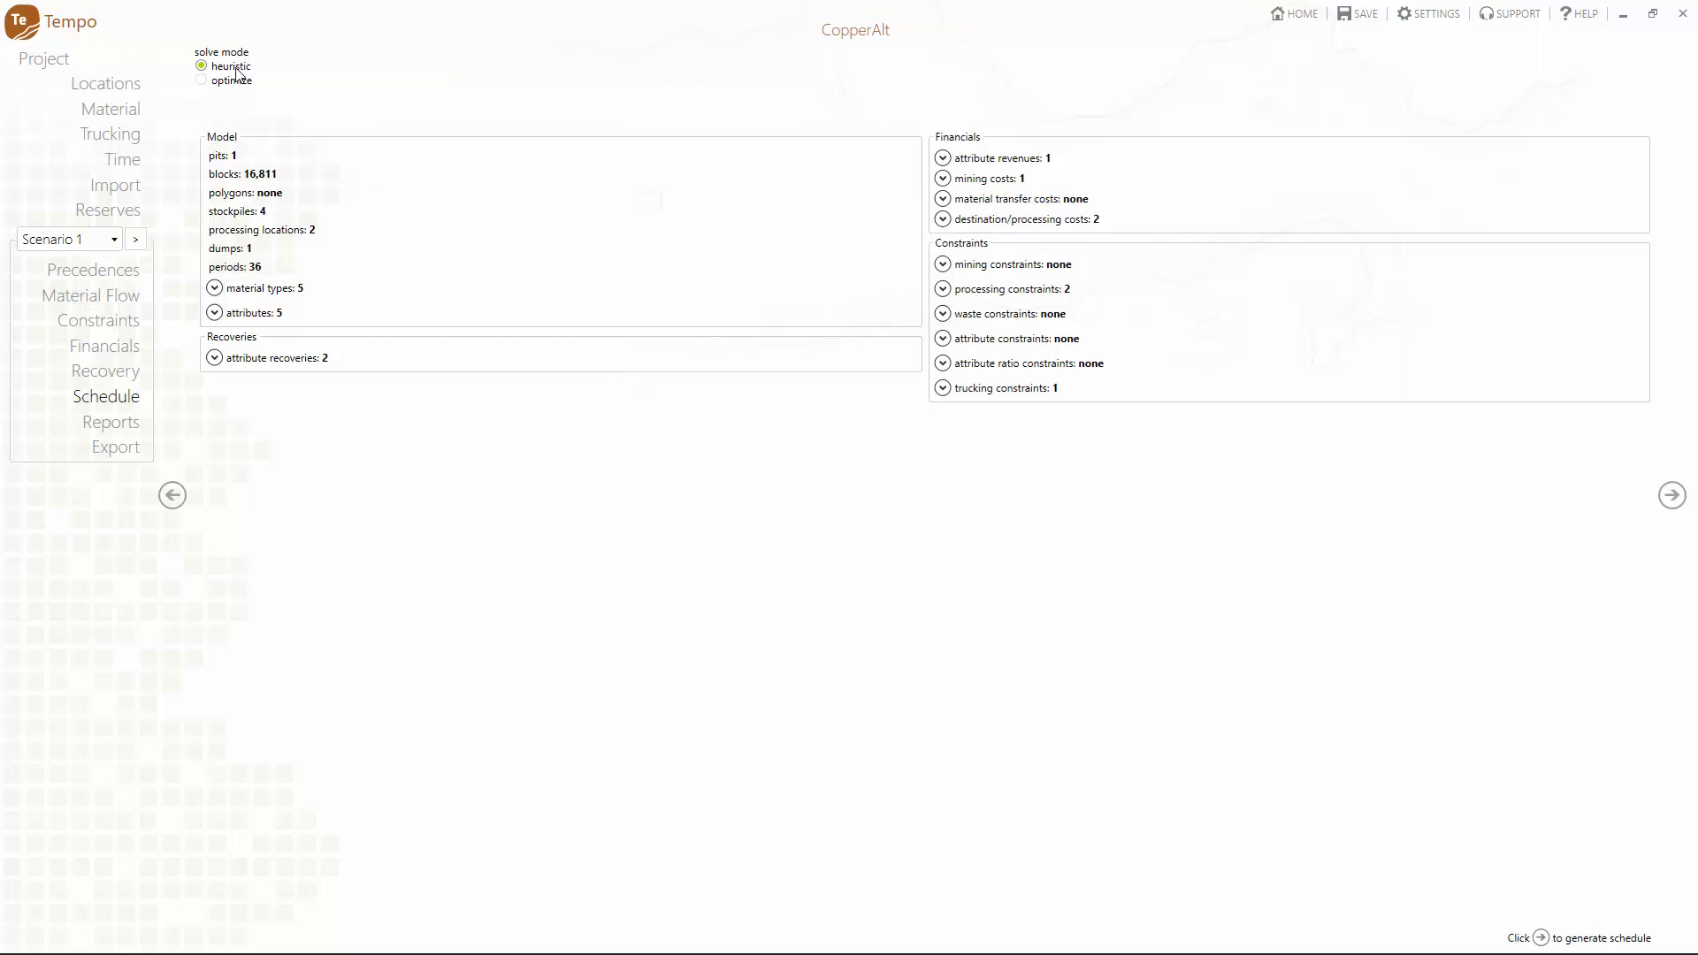
pyautogui.click(1672, 496)
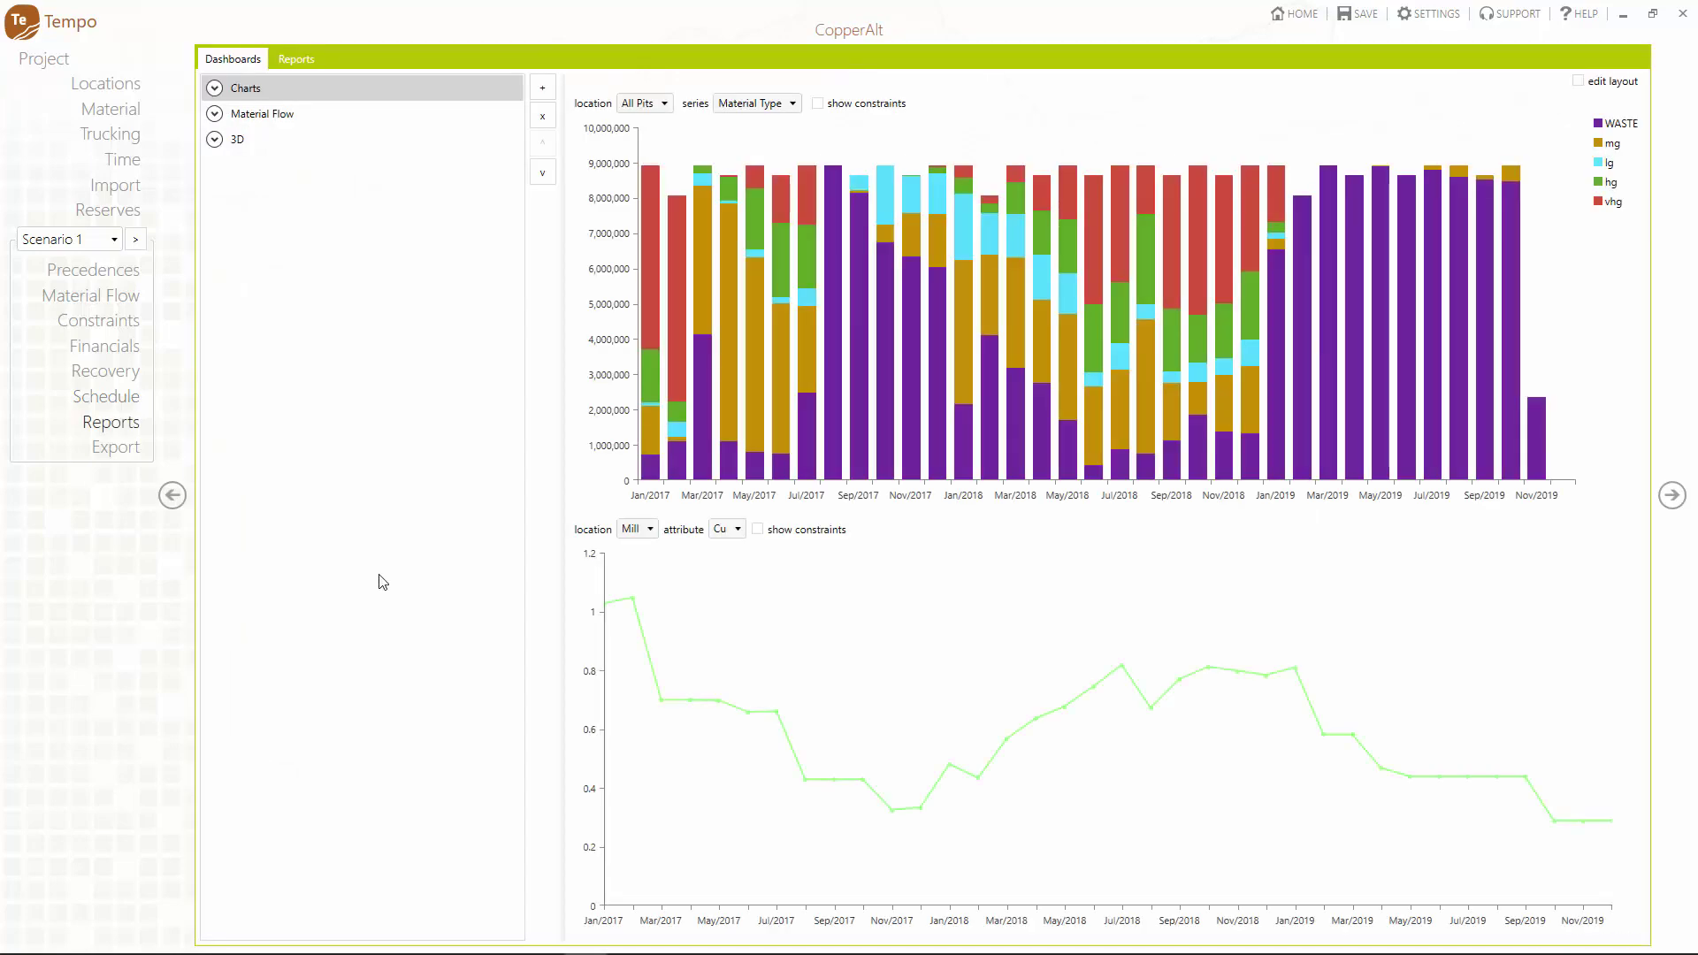
# Step: Show the dashboard material chart for the Mill with constraints, then switch both charts to Leach
pyautogui.click(659, 106)
pyautogui.click(654, 155)
pyautogui.click(804, 105)
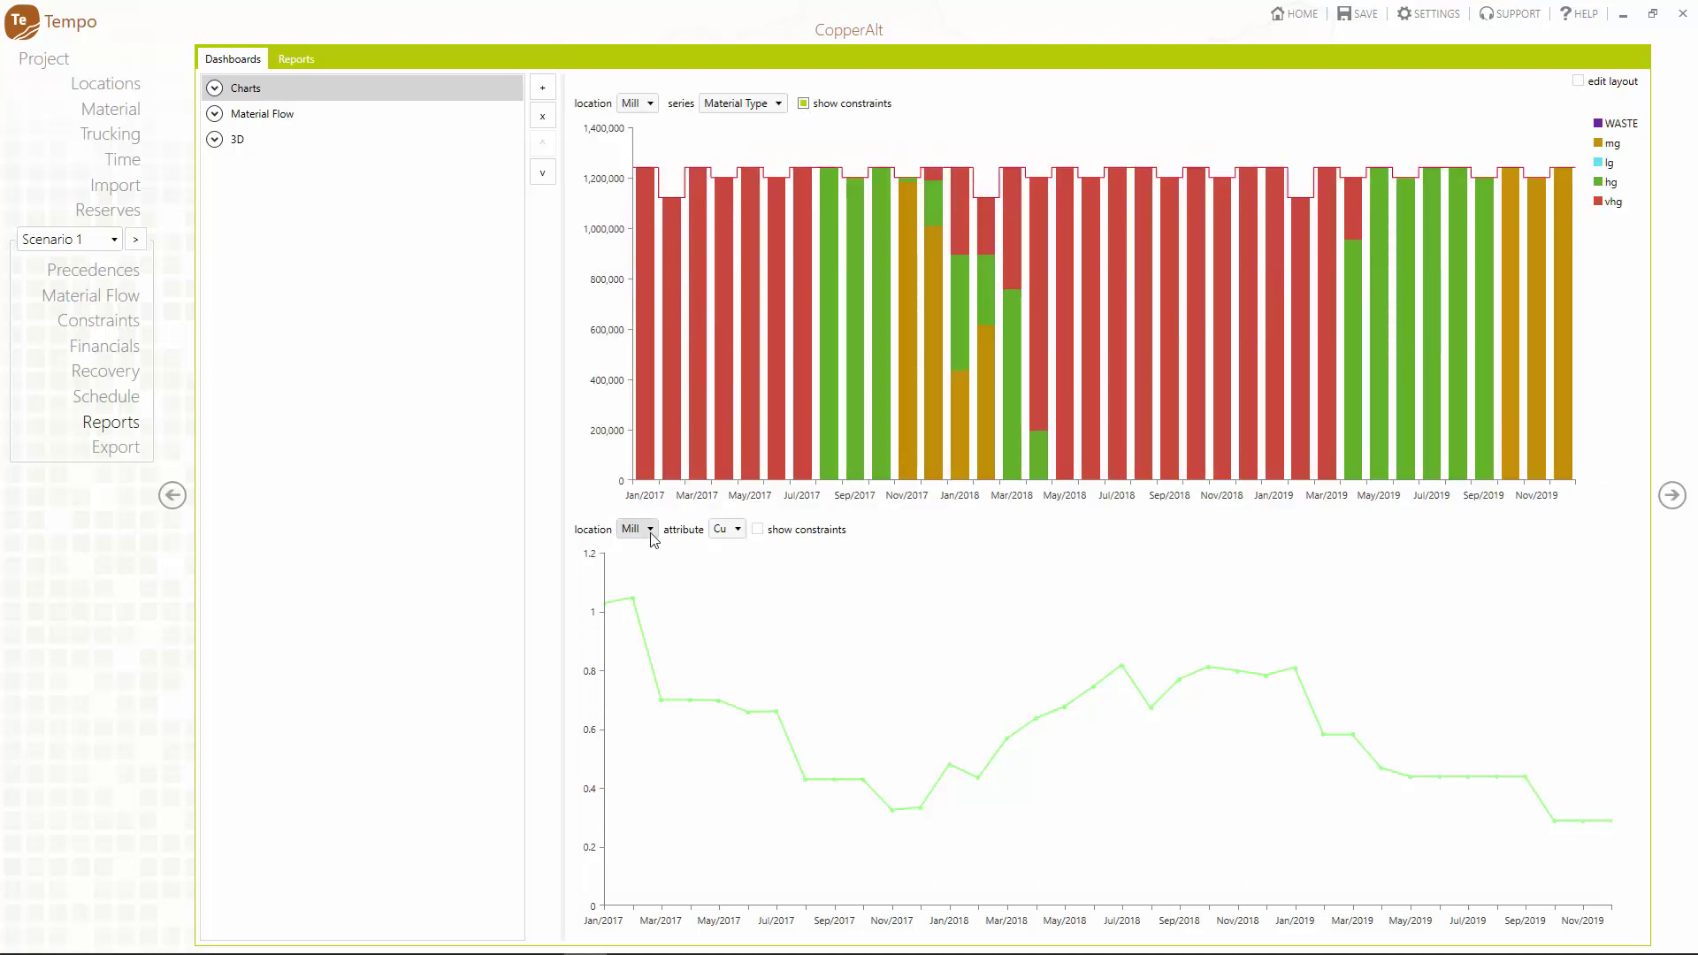
pyautogui.click(638, 104)
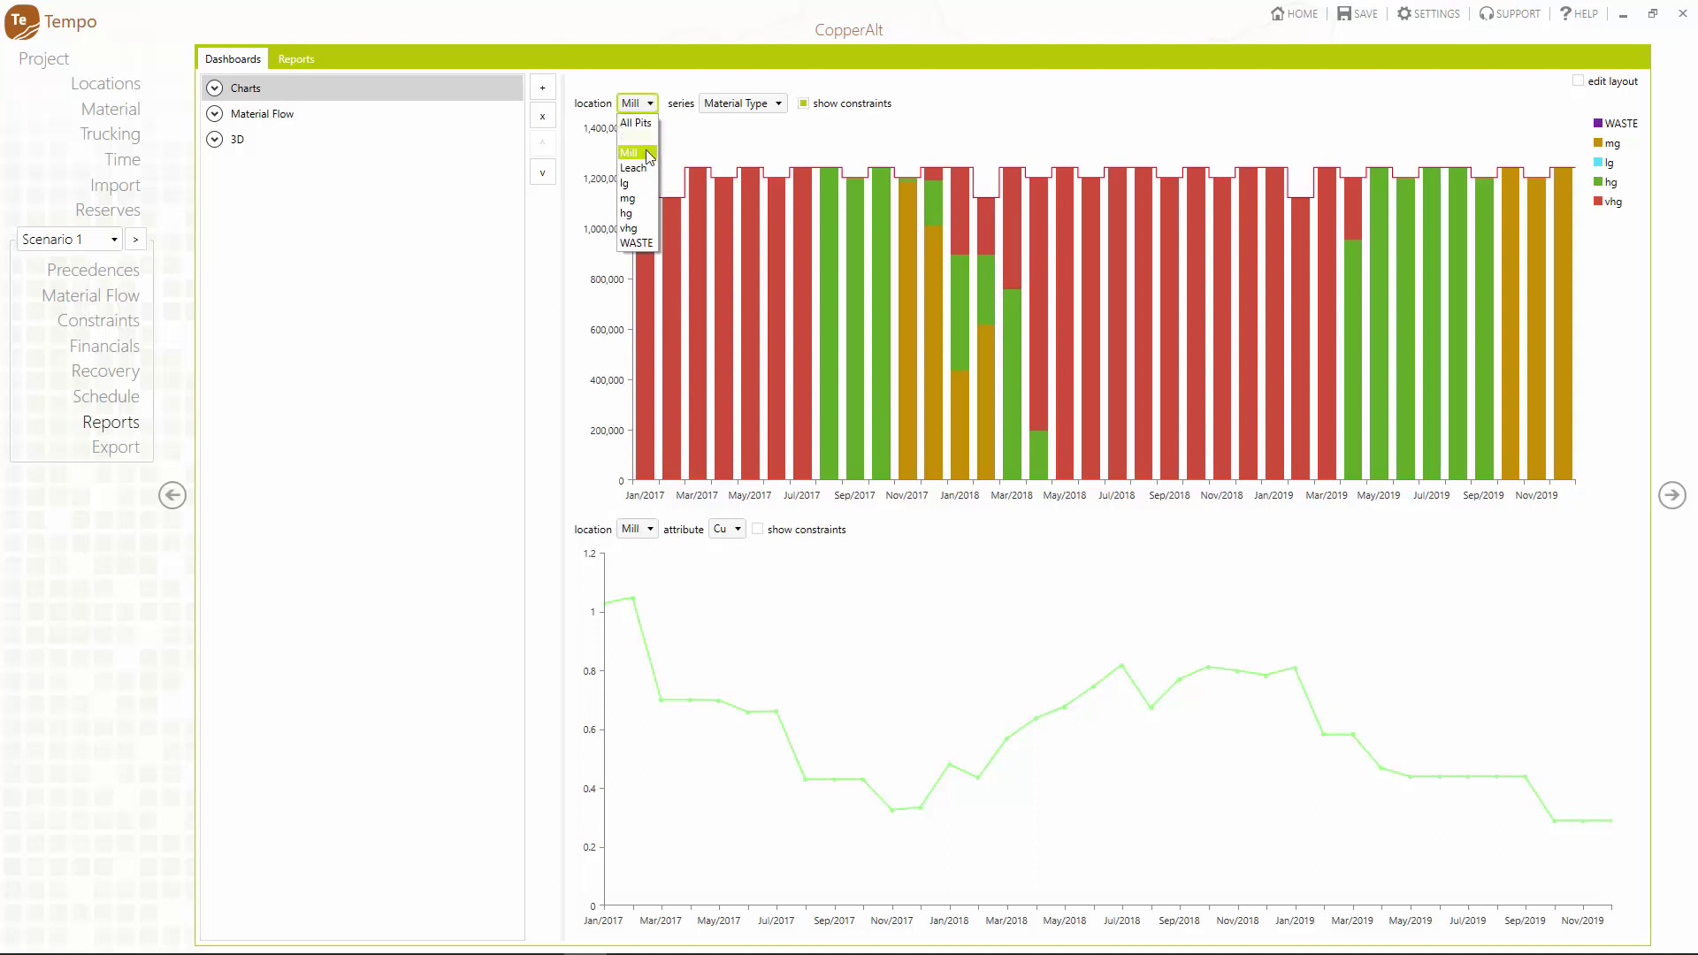
pyautogui.click(634, 168)
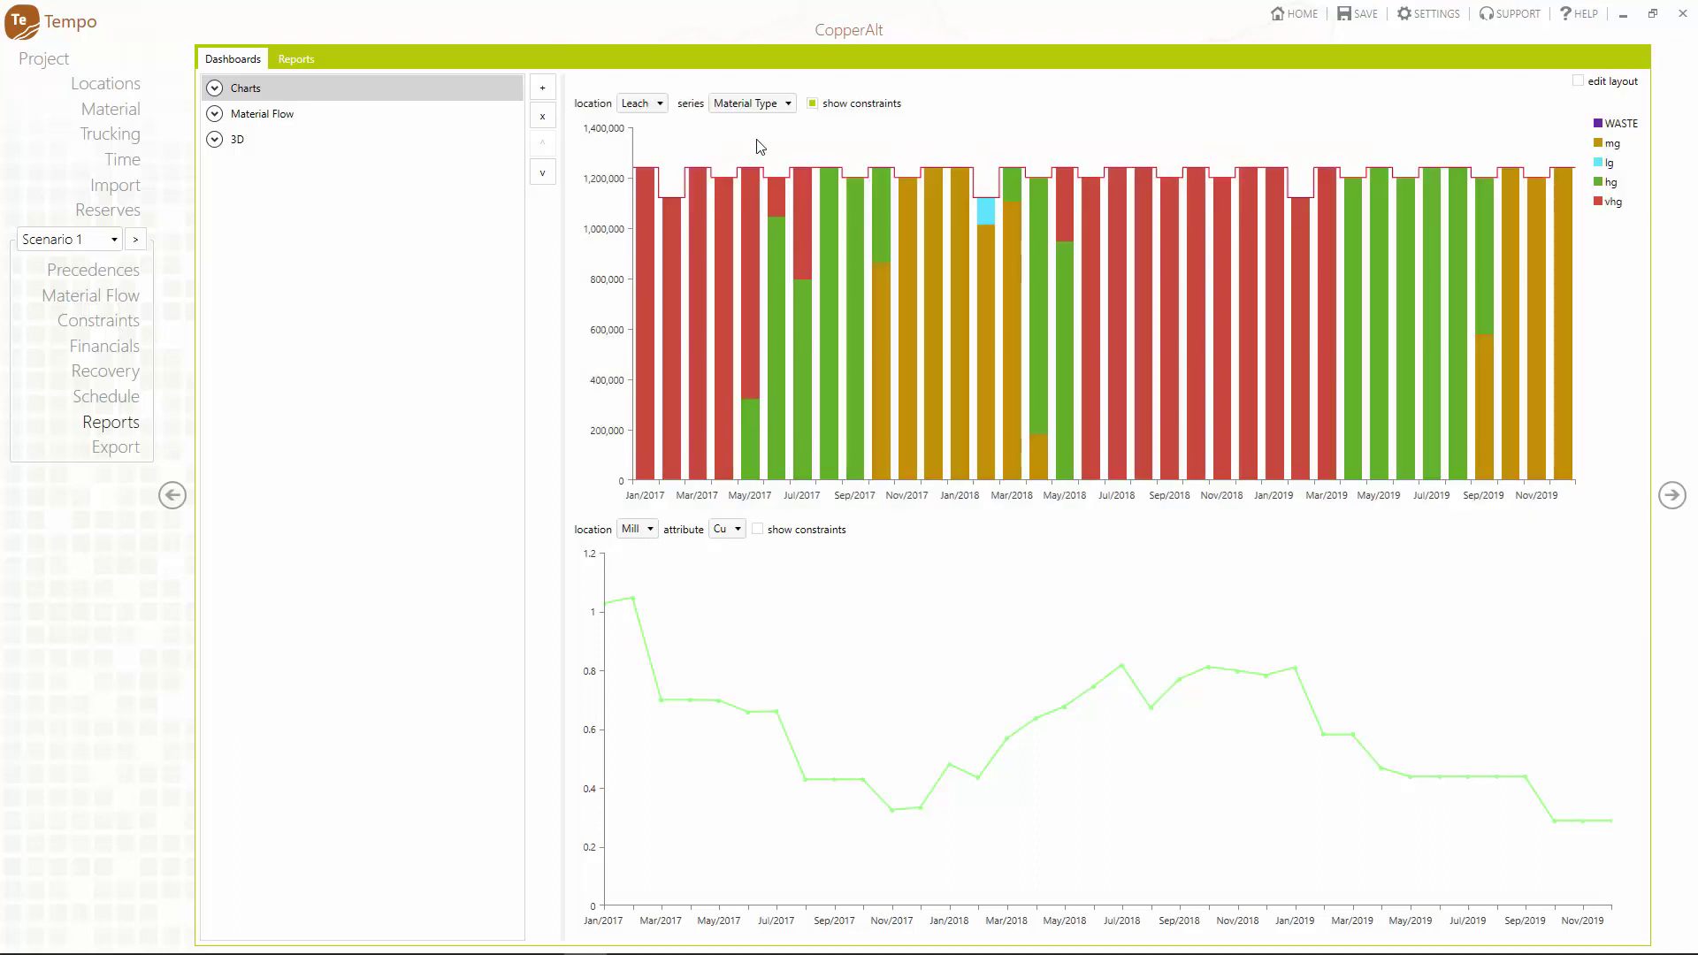
pyautogui.click(653, 531)
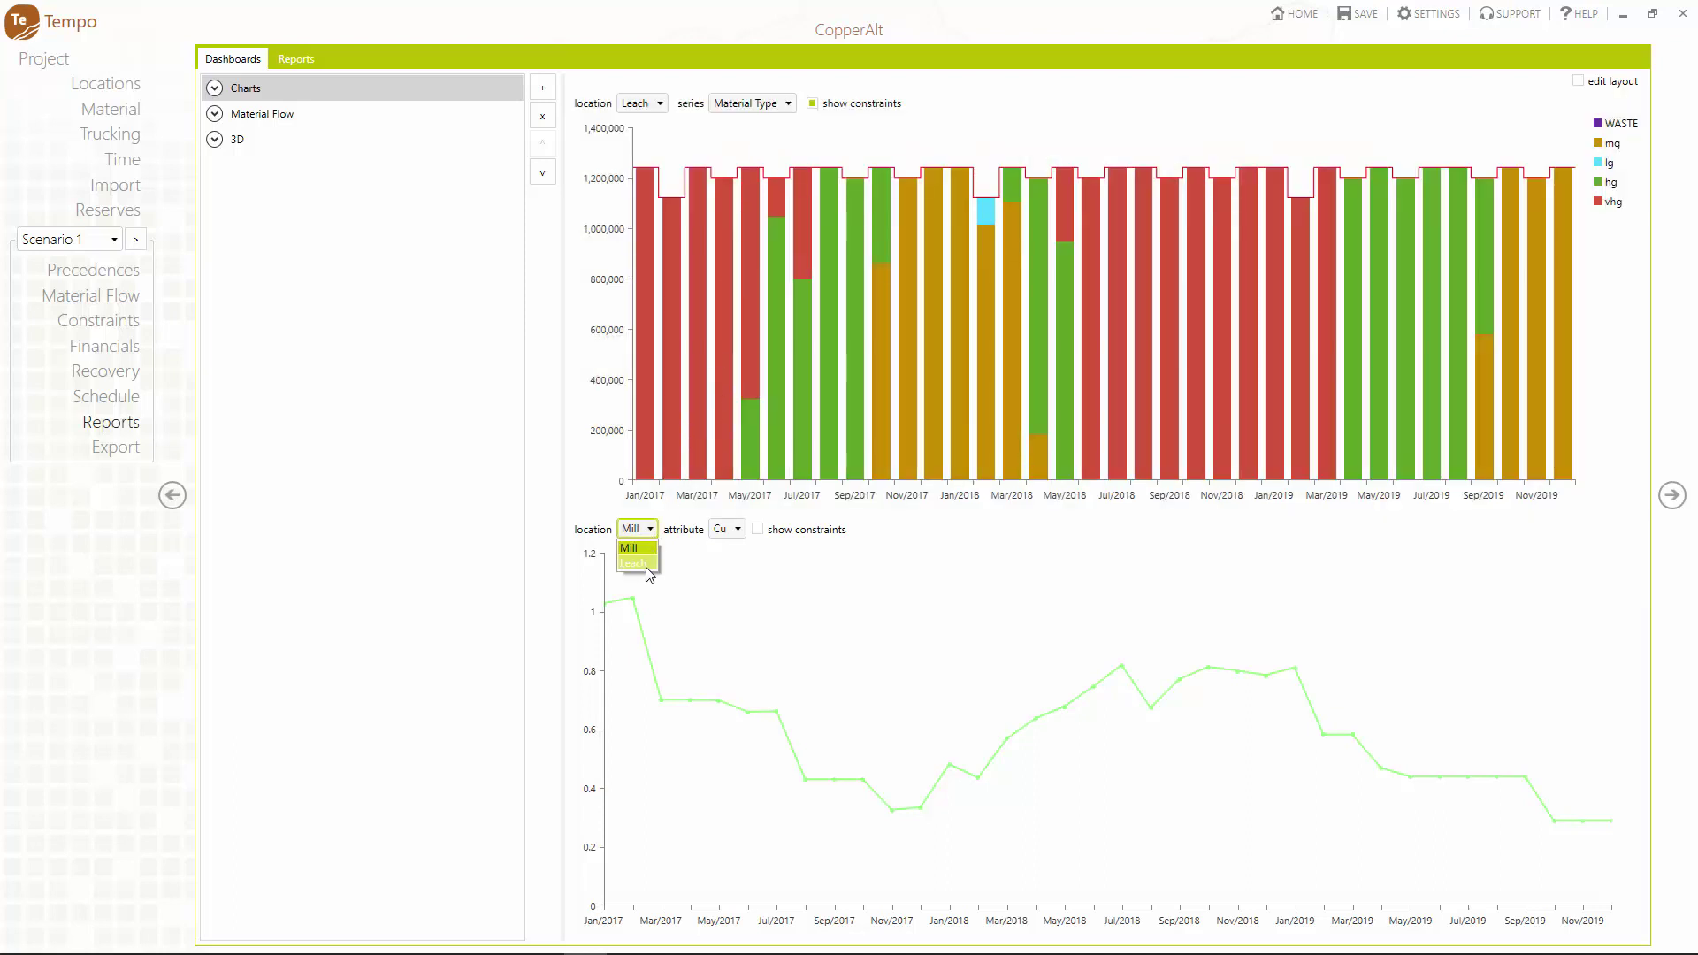
pyautogui.click(650, 552)
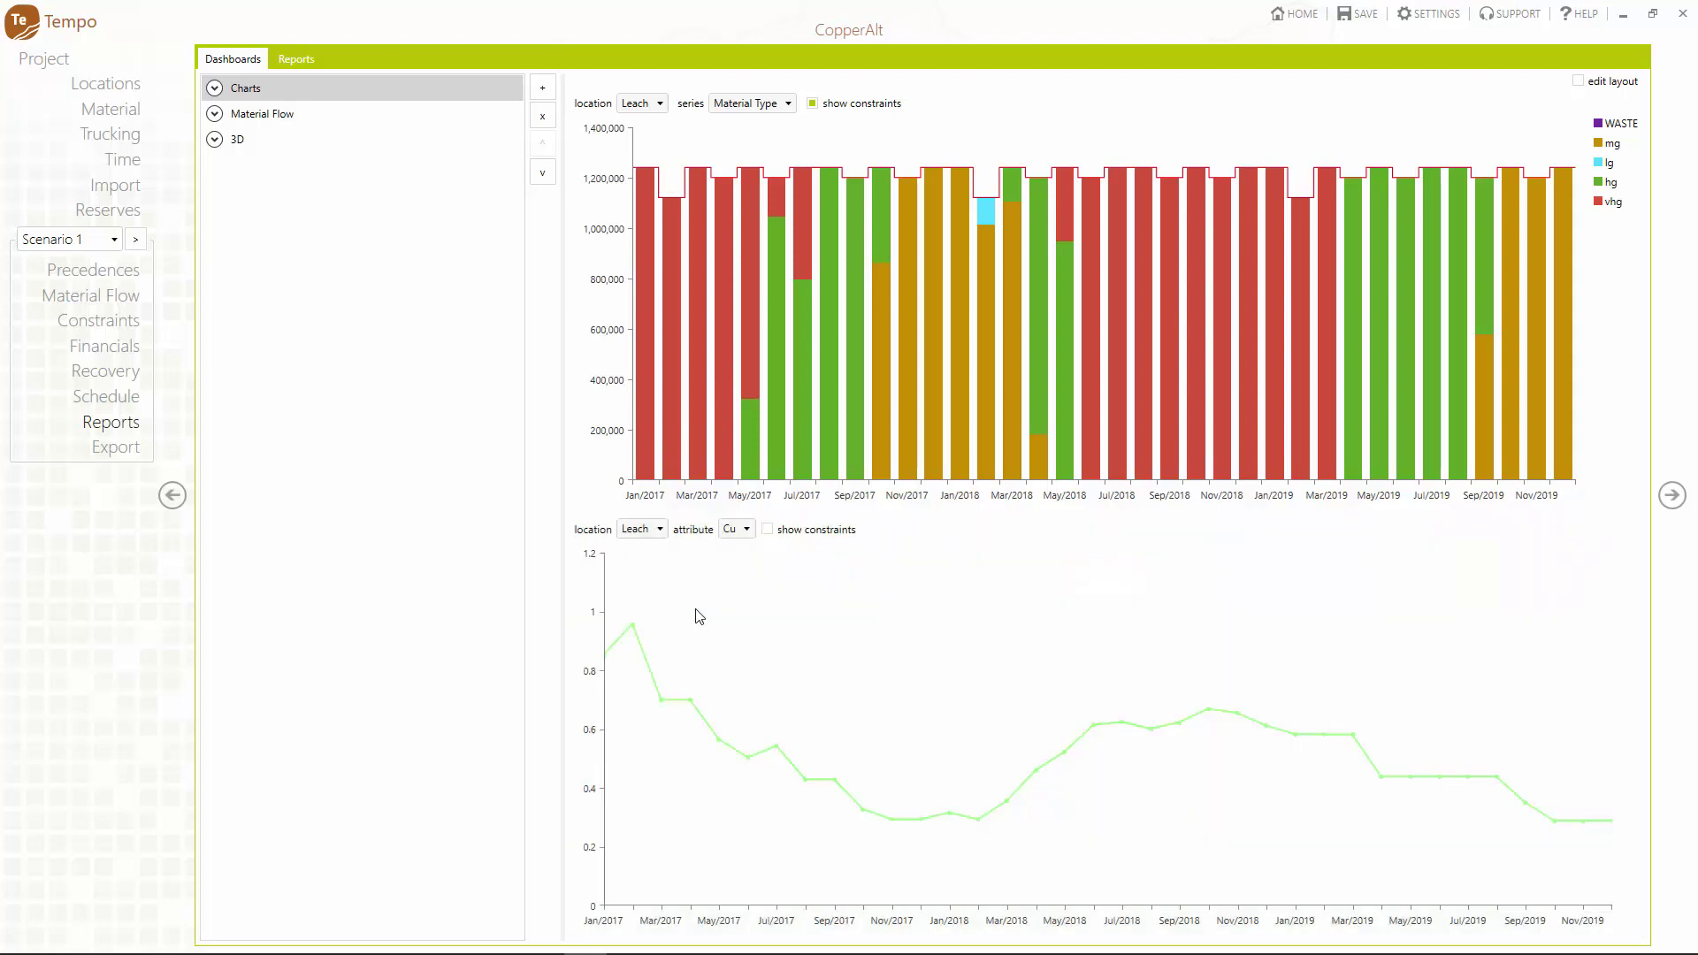
# Step: Show the Trucking Chart report with its 15-truck constraint overlaid
pyautogui.click(297, 61)
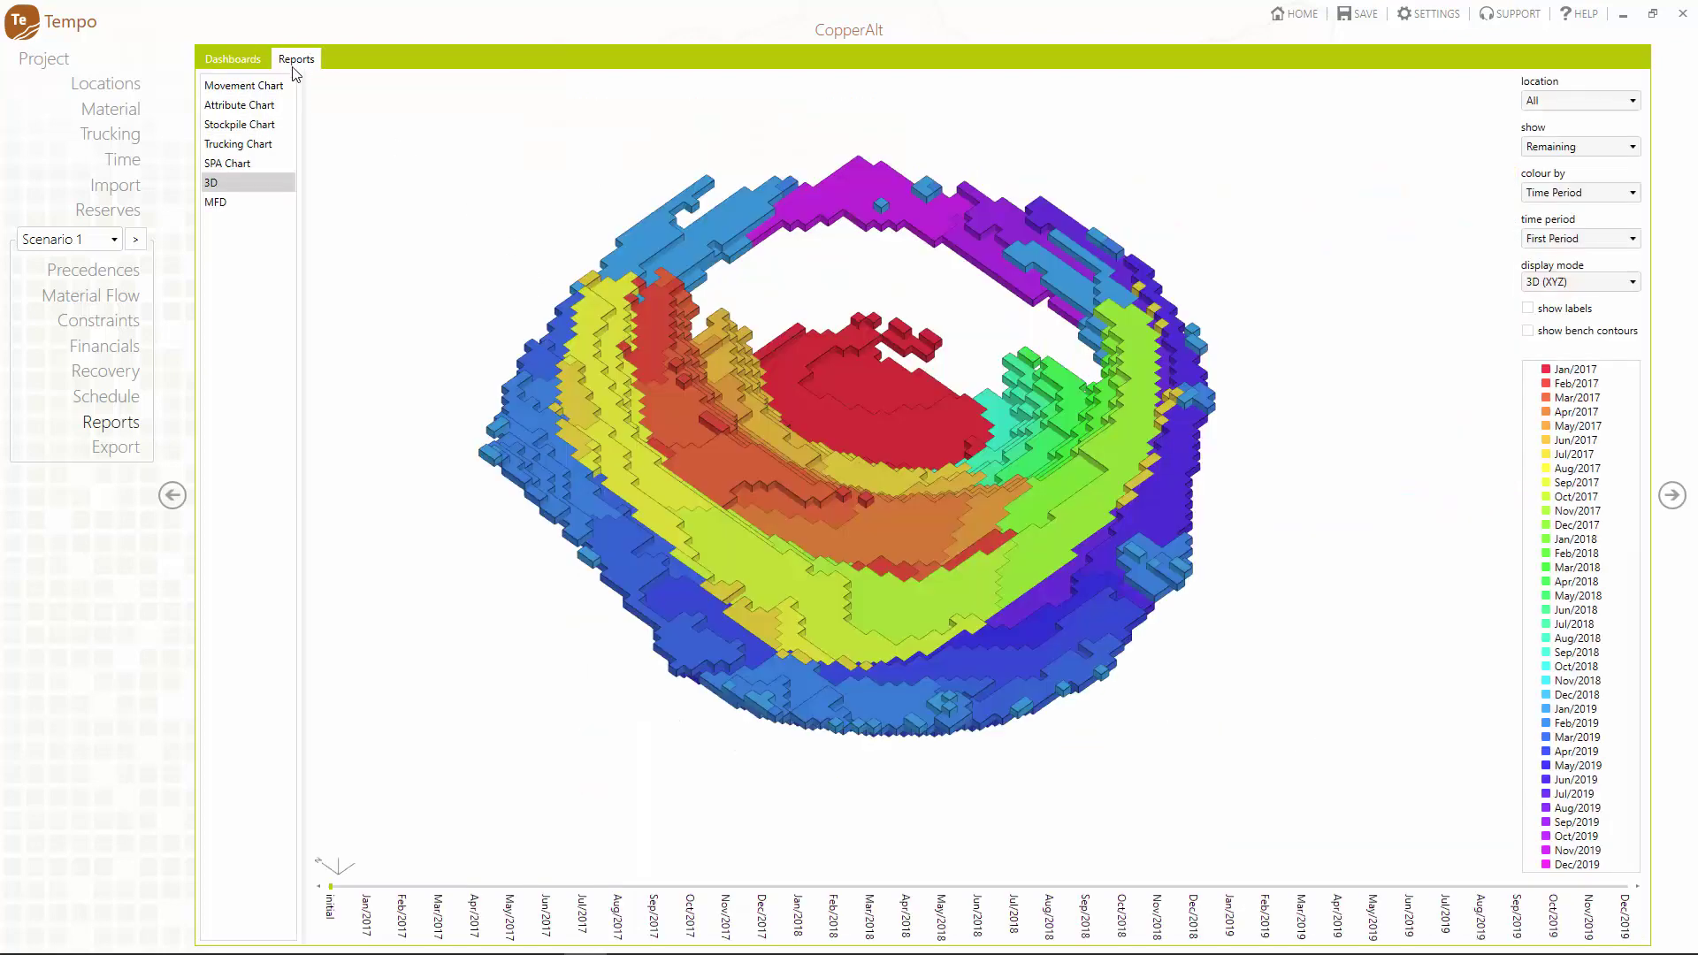
pyautogui.click(266, 146)
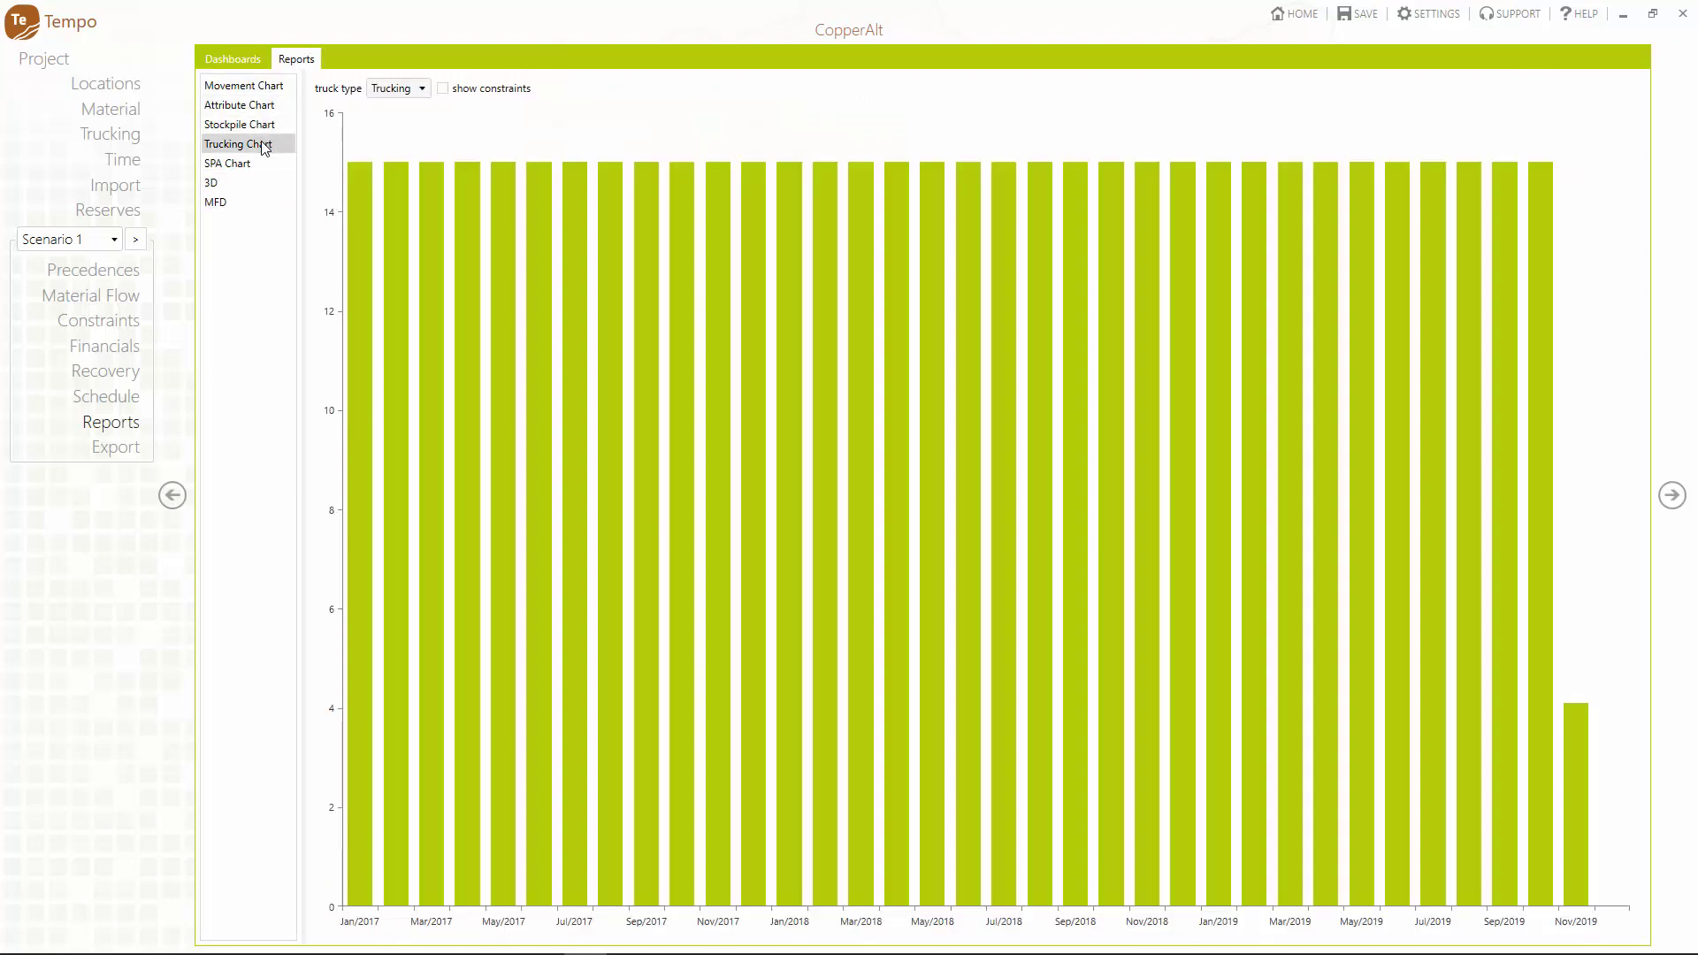
pyautogui.click(443, 88)
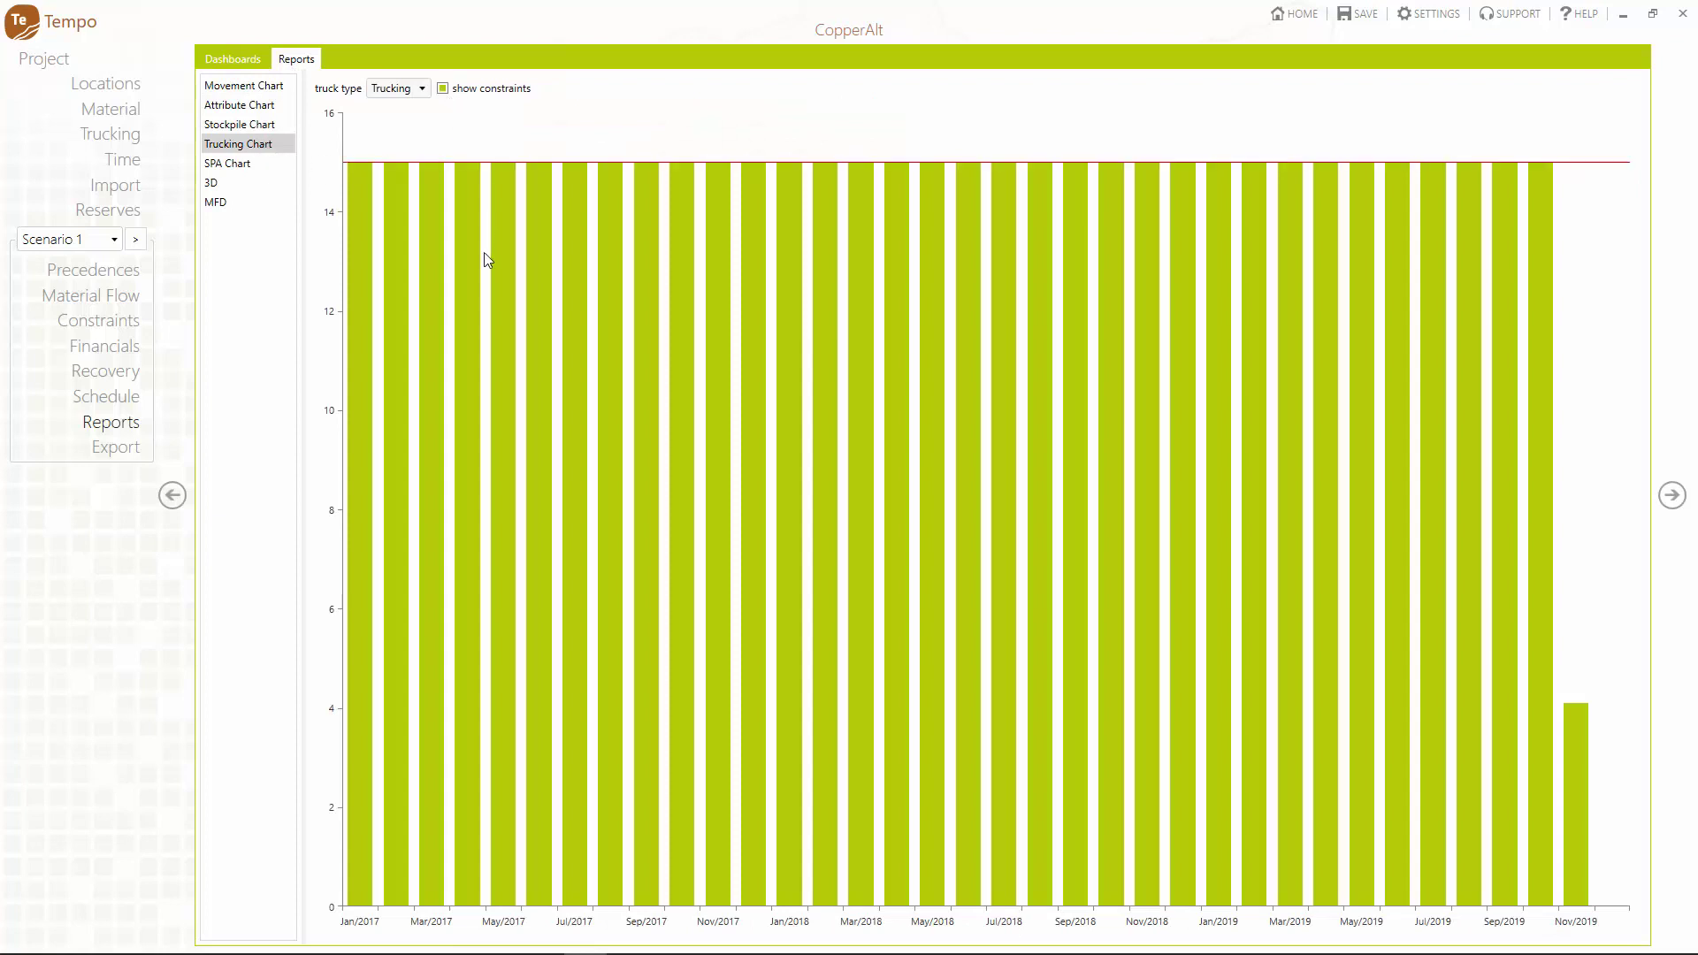
# Step: Open the MFD report and select Apr/2018 to view that month's material flows
pyautogui.click(219, 202)
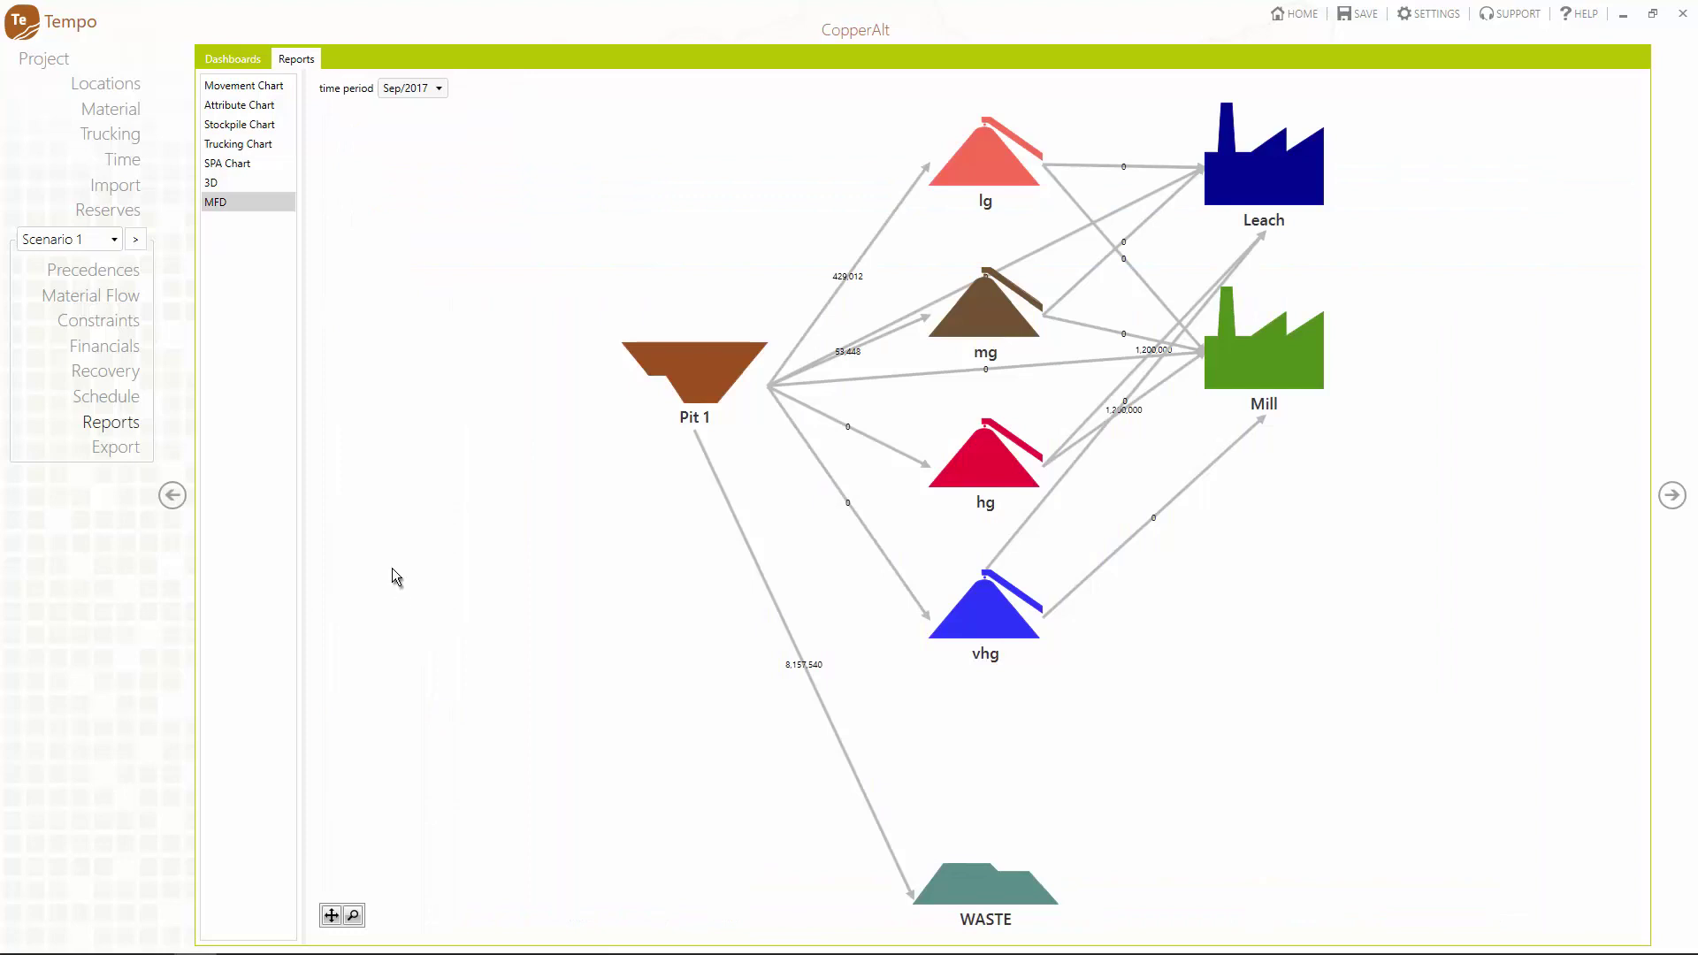
pyautogui.click(439, 89)
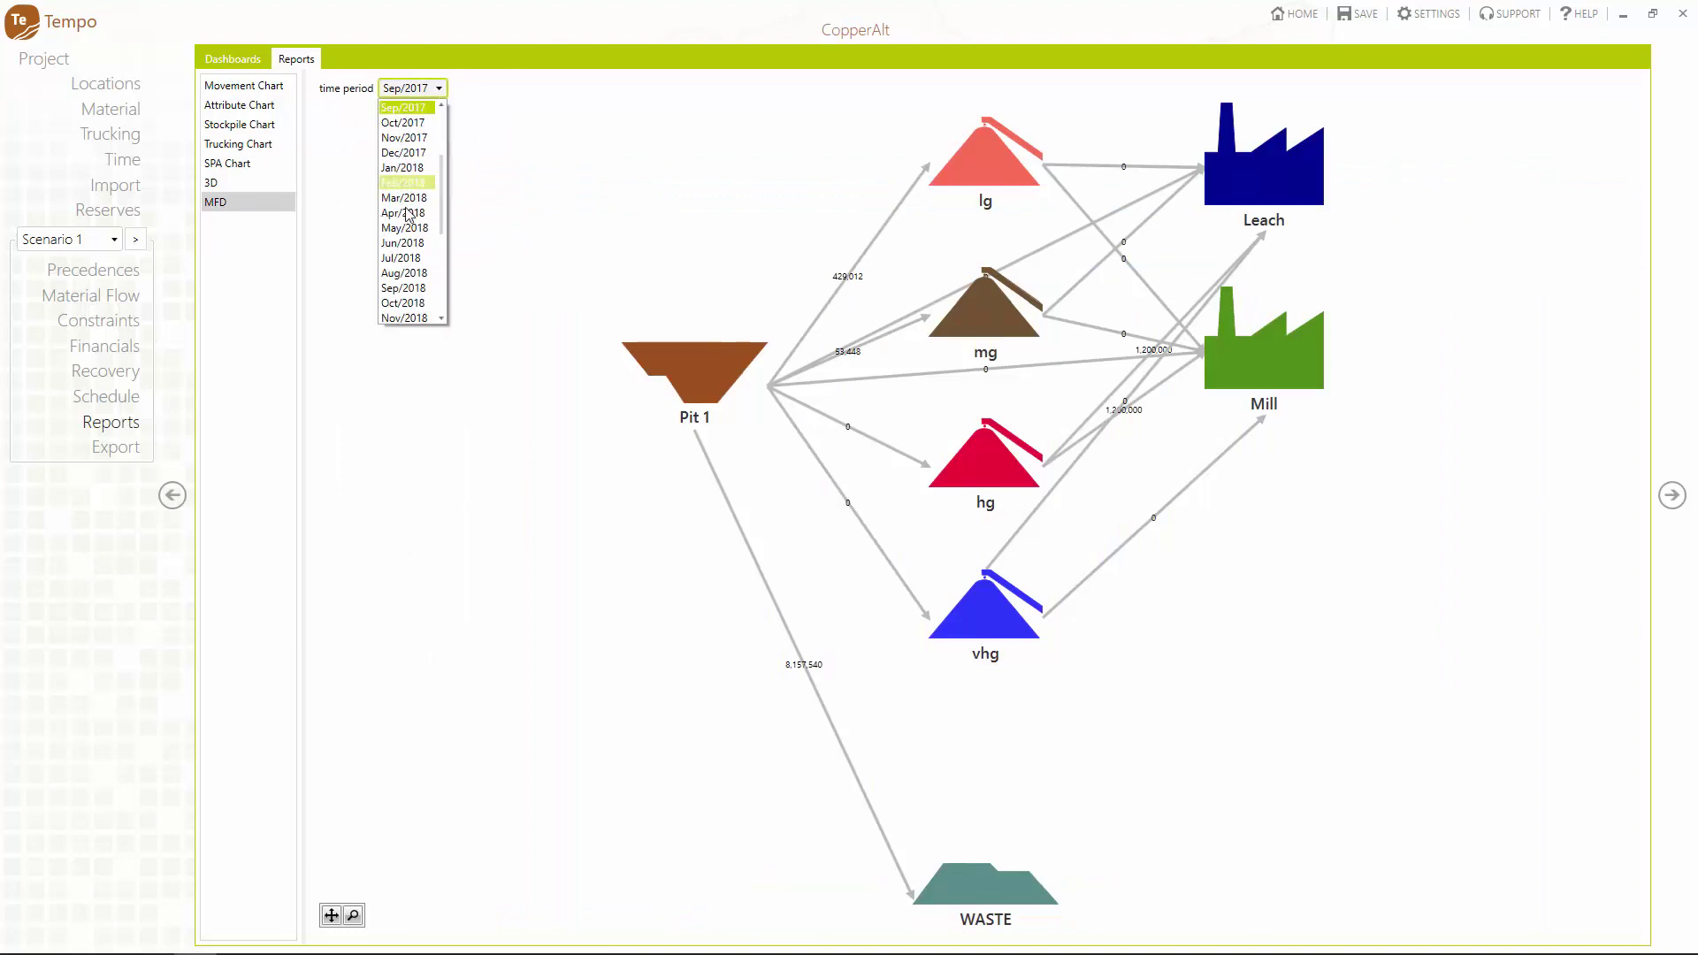
pyautogui.click(400, 213)
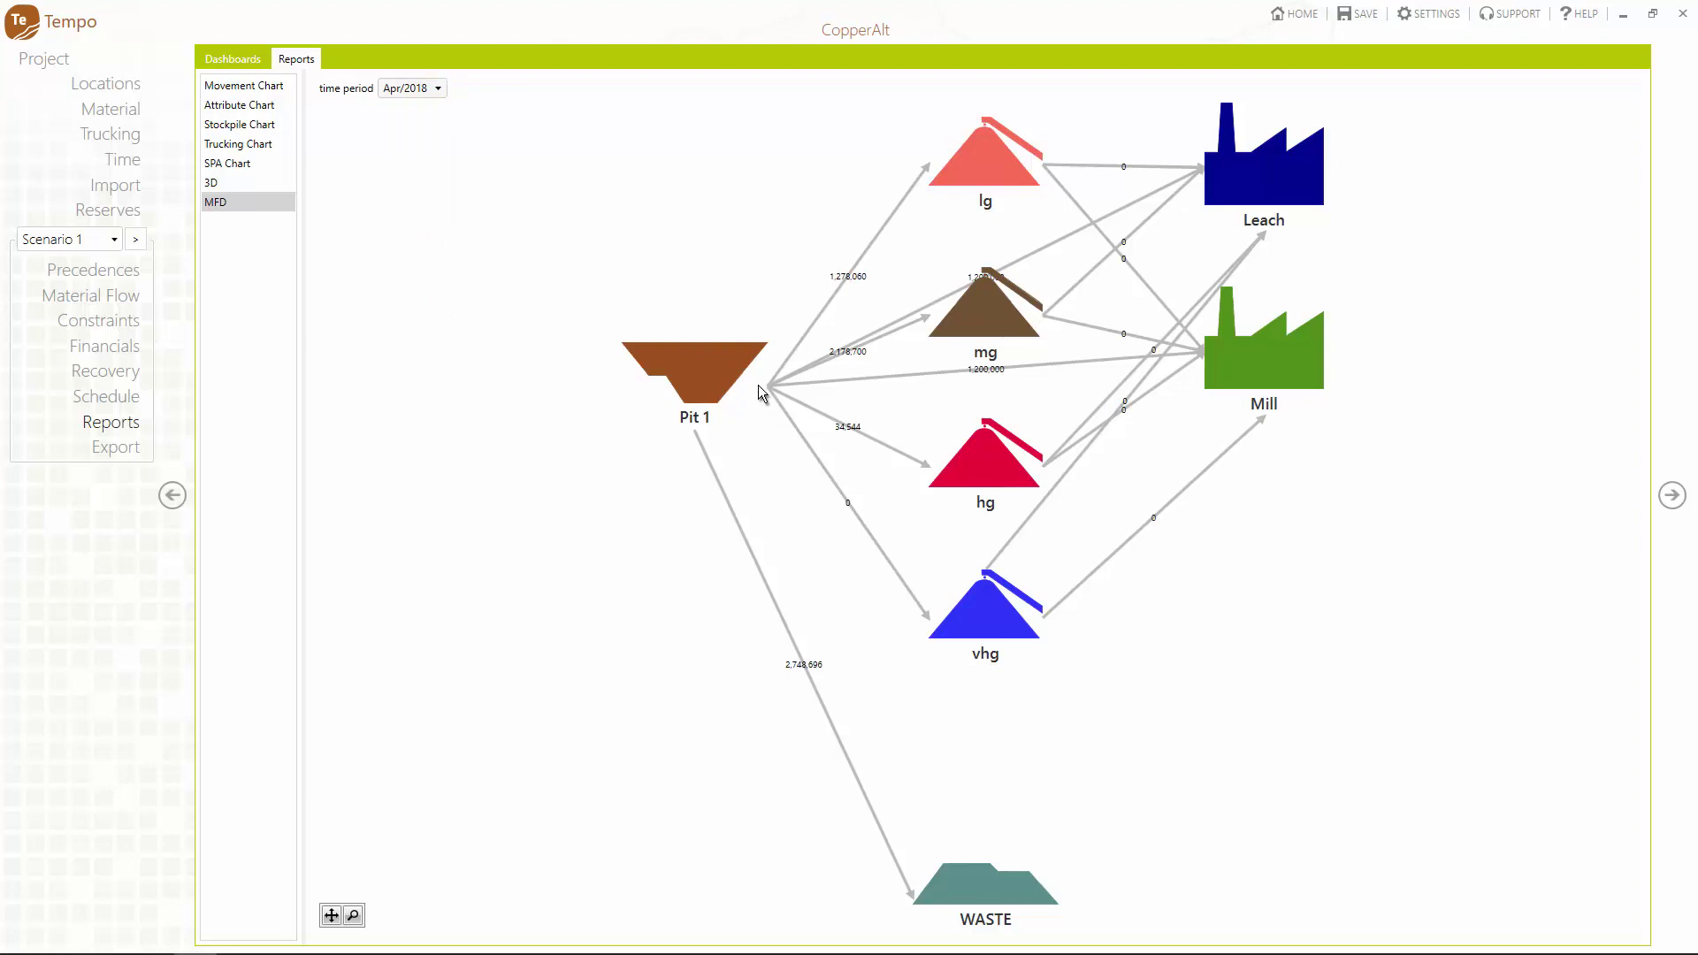